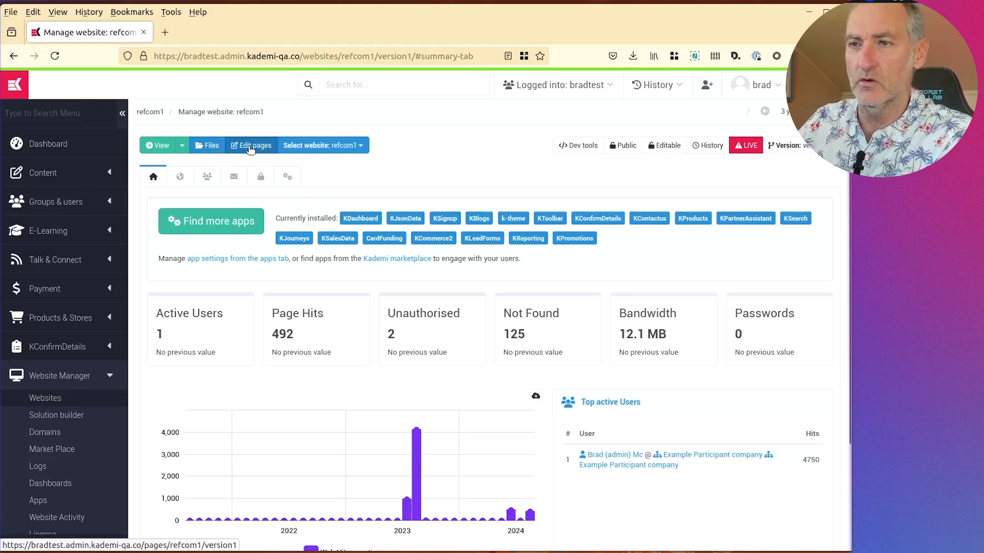
Open the refcom1 website's pages for editing and check which repositories and versions are available
left_click(250, 147)
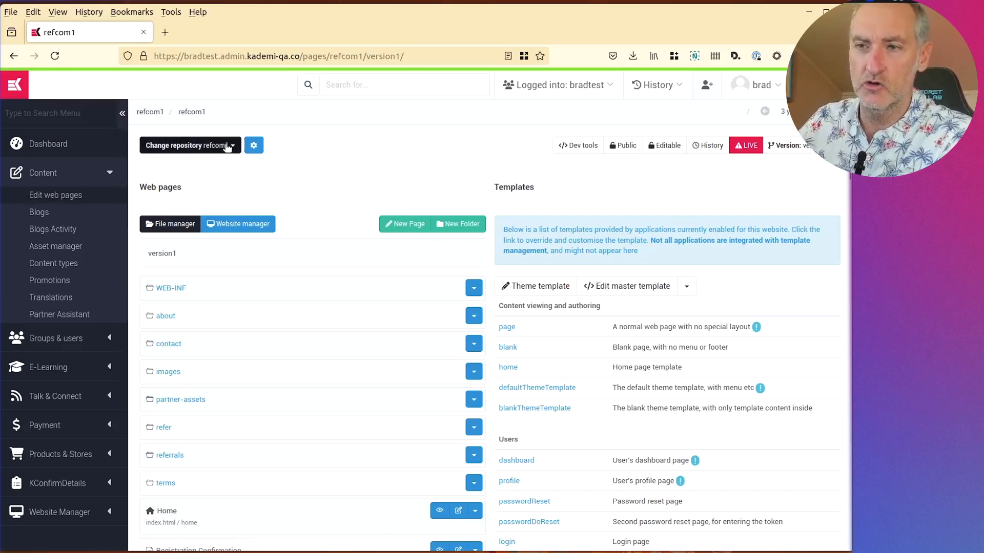
left_click(210, 148)
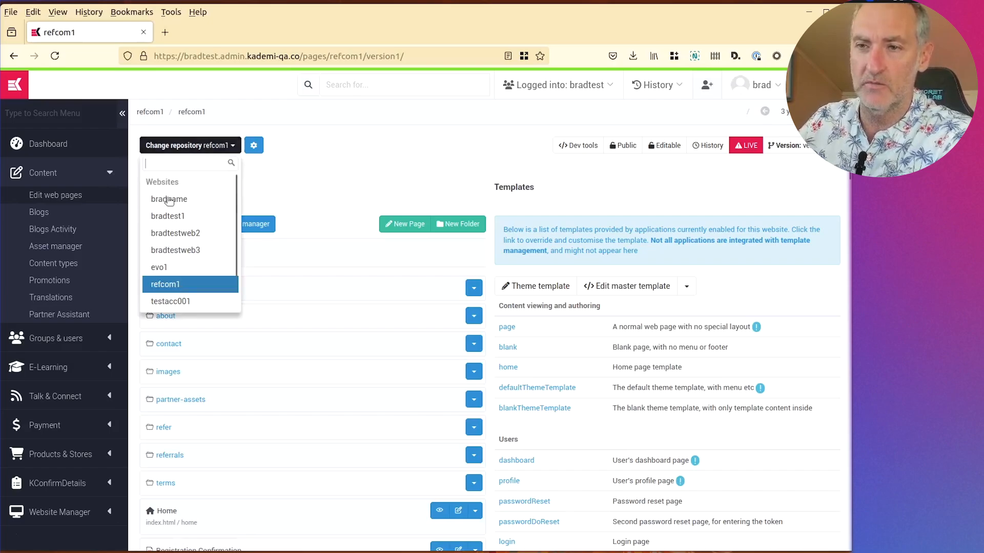
left_click(341, 160)
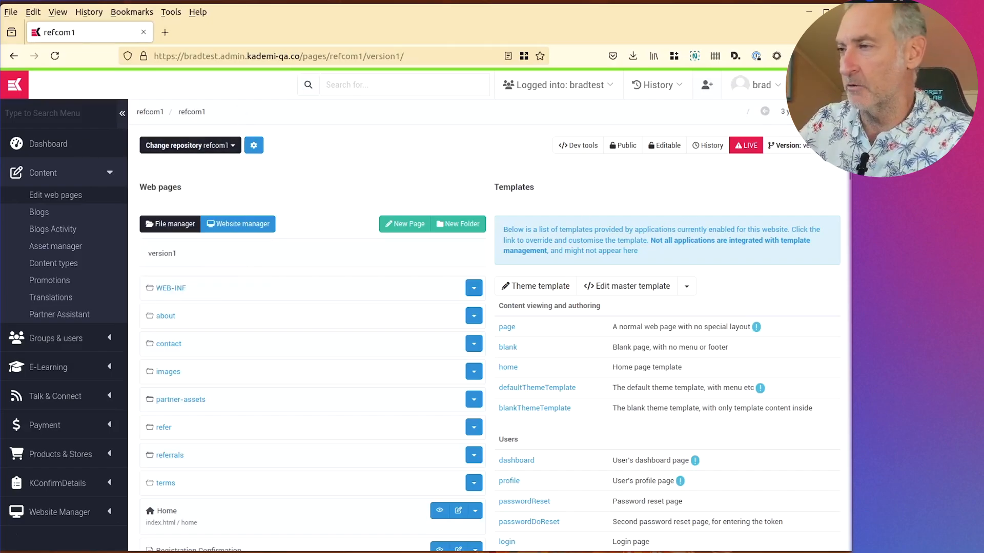
left_click(800, 146)
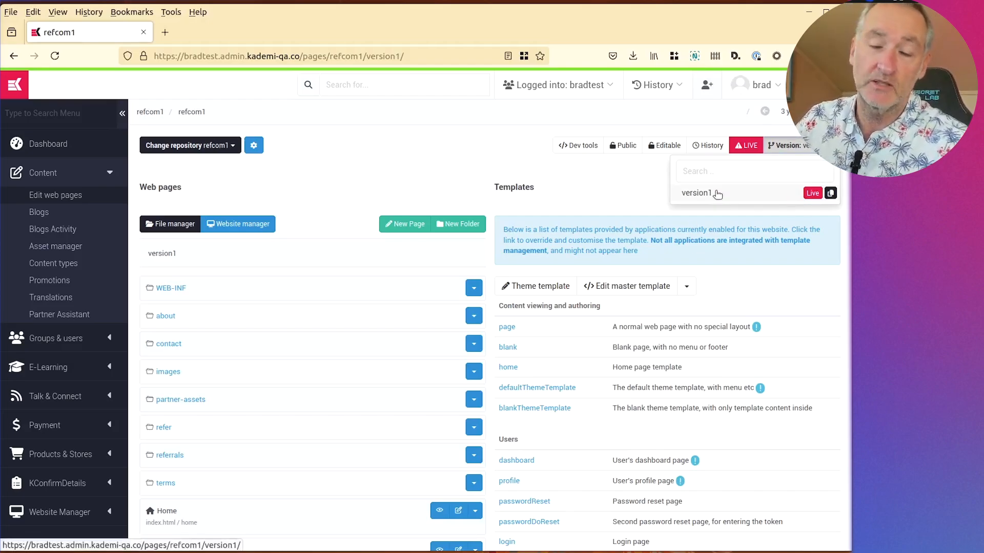
left_click(502, 182)
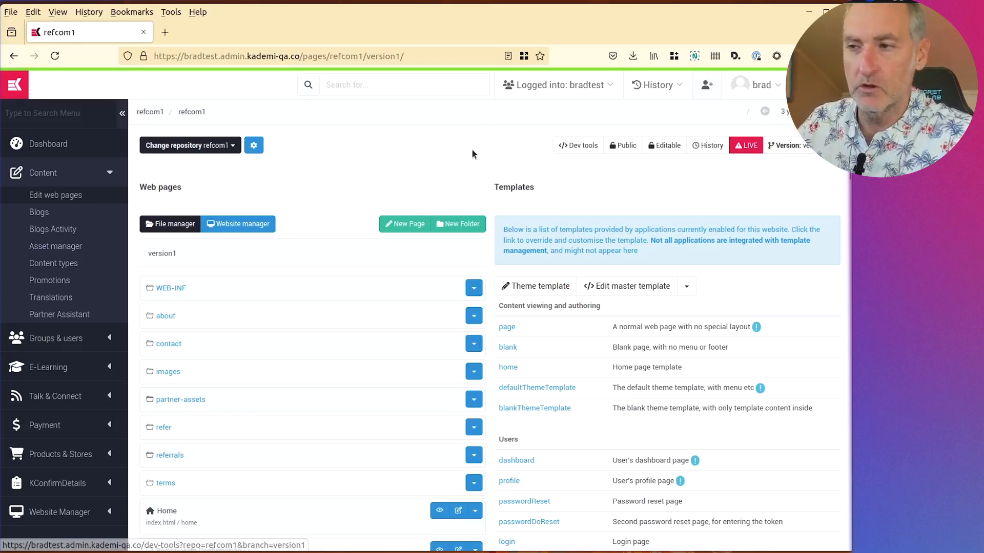
Create a new web page titled "My Llama" in the version1 root folder, using the normal page template
scroll(302, 224, "down", 3)
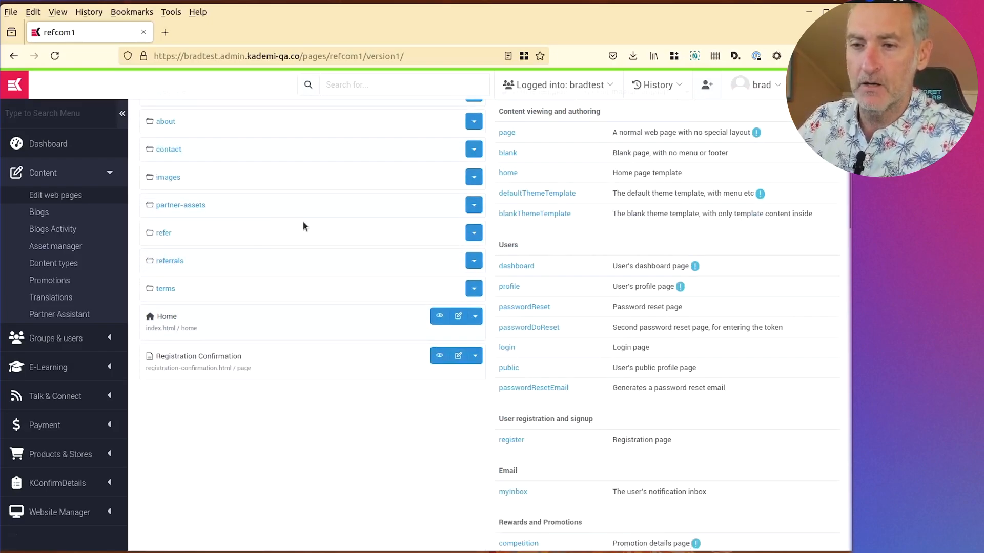
scroll(301, 215, "up", 3)
scroll(299, 191, "down", 1)
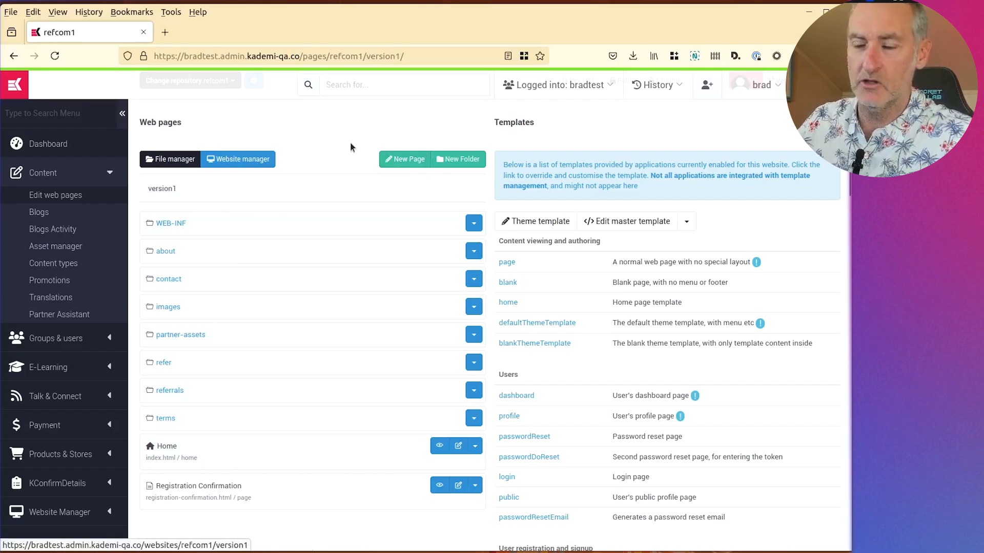
left_click(404, 159)
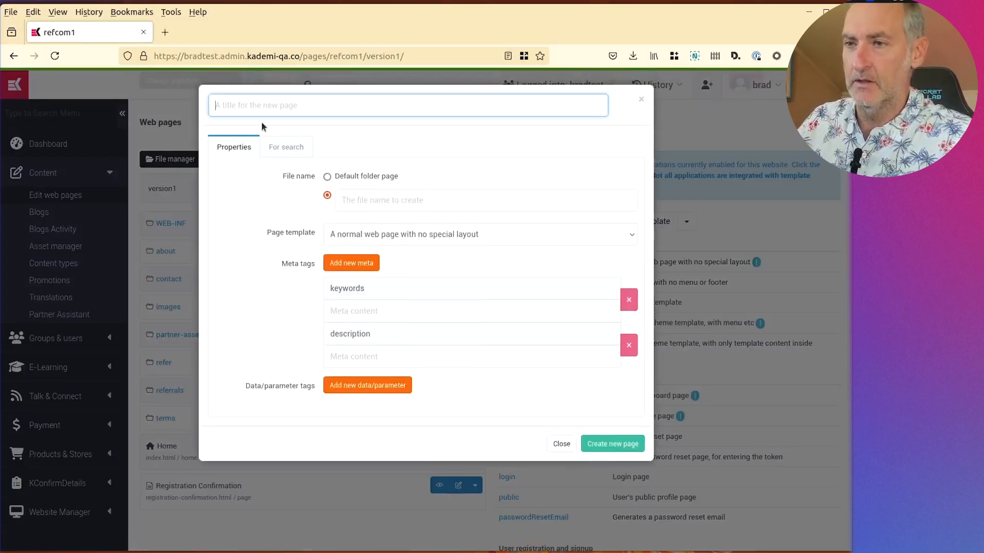
left_click(330, 105)
type("My Llama")
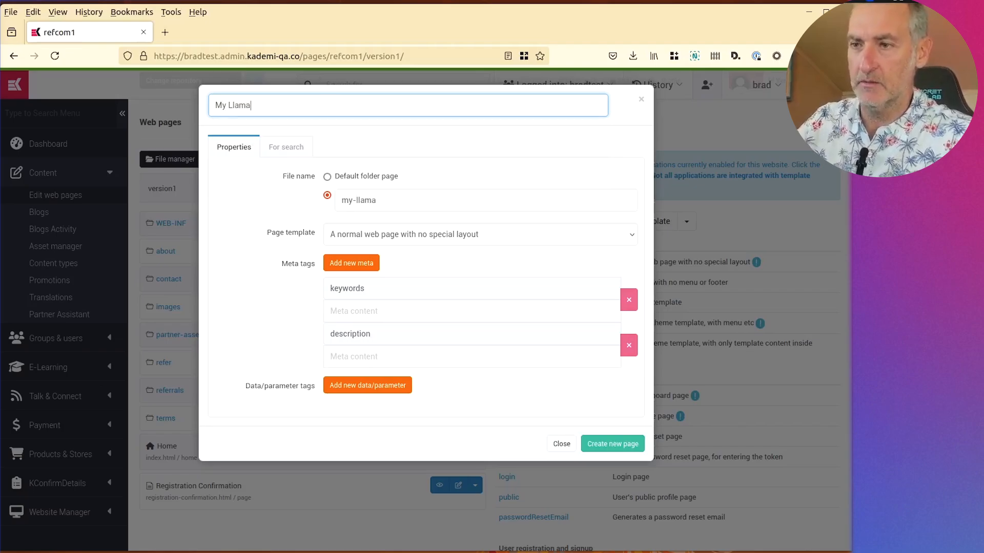
key("Return")
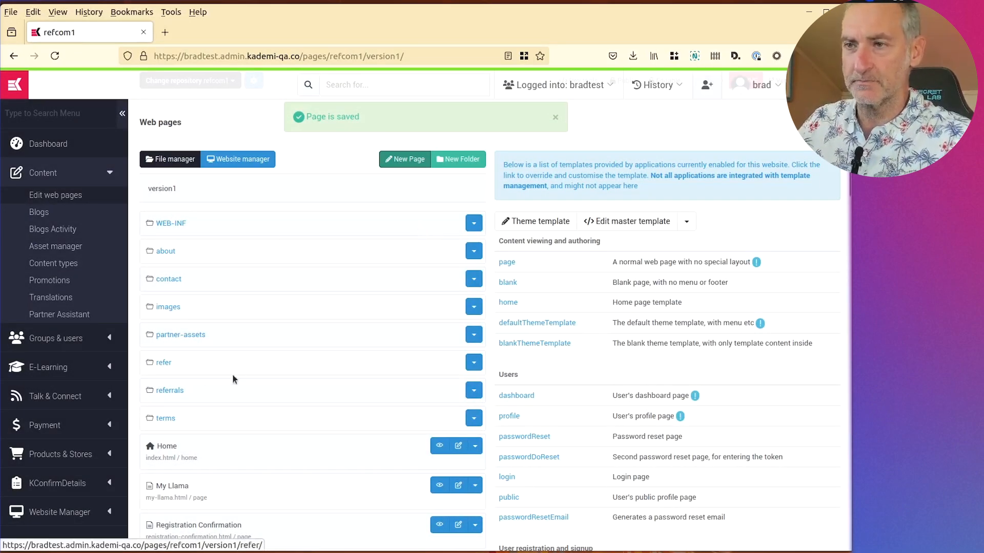
Preview the new My Llama page on the website and close the preview
scroll(241, 374, "down", 2)
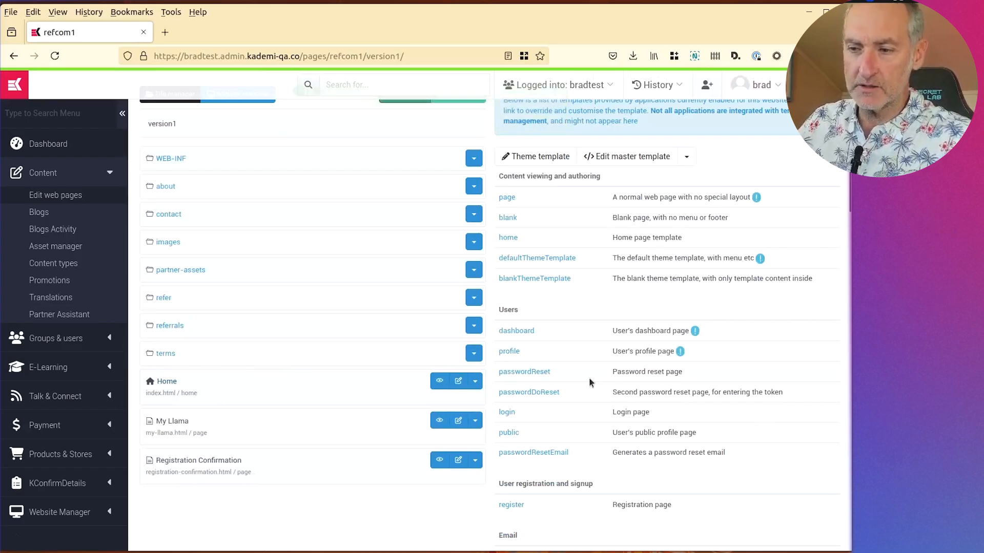
left_click(439, 421)
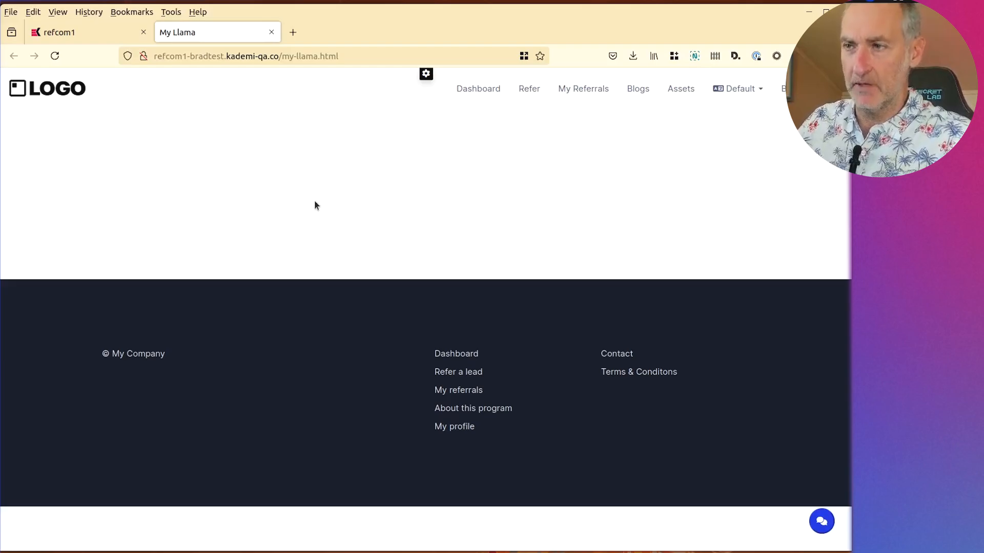
key("ctrl+w")
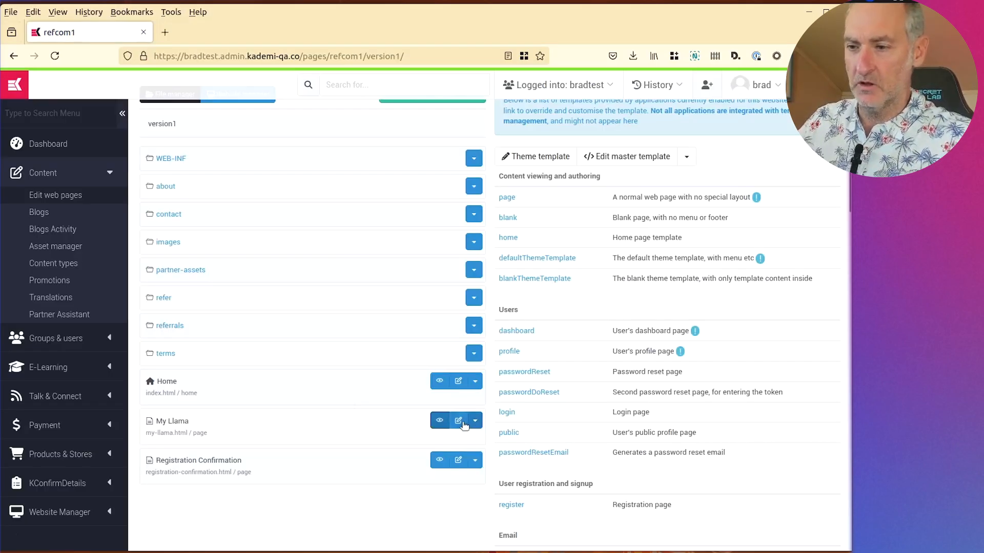
Open the My Llama page in the content editor and add a Text block, searching the snippets for "text"
left_click(460, 423)
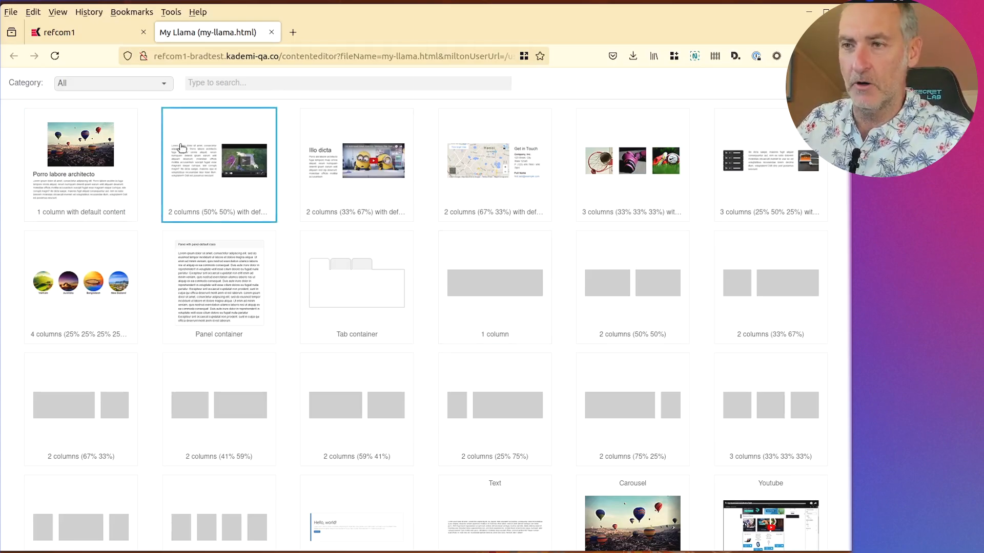
left_click(249, 83)
type("text")
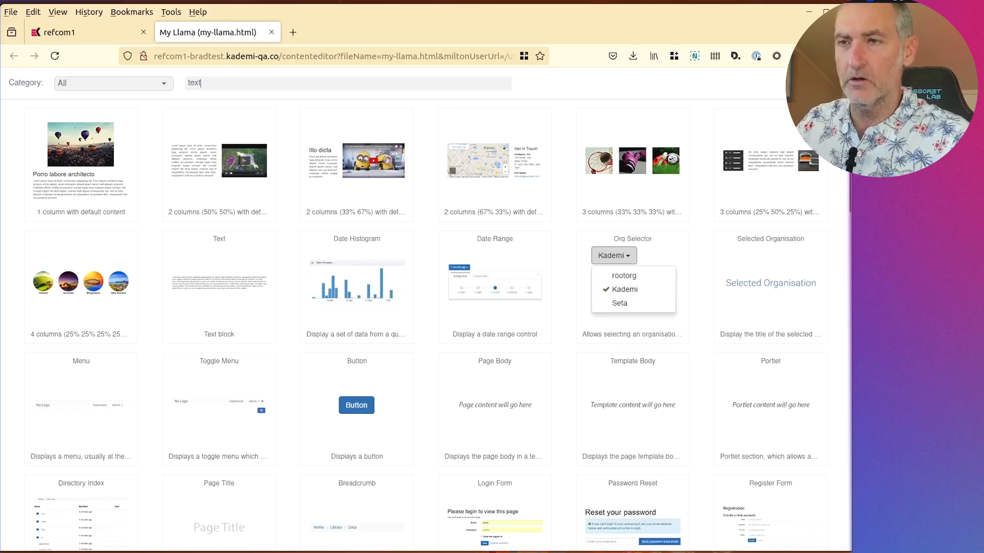
left_click(81, 161)
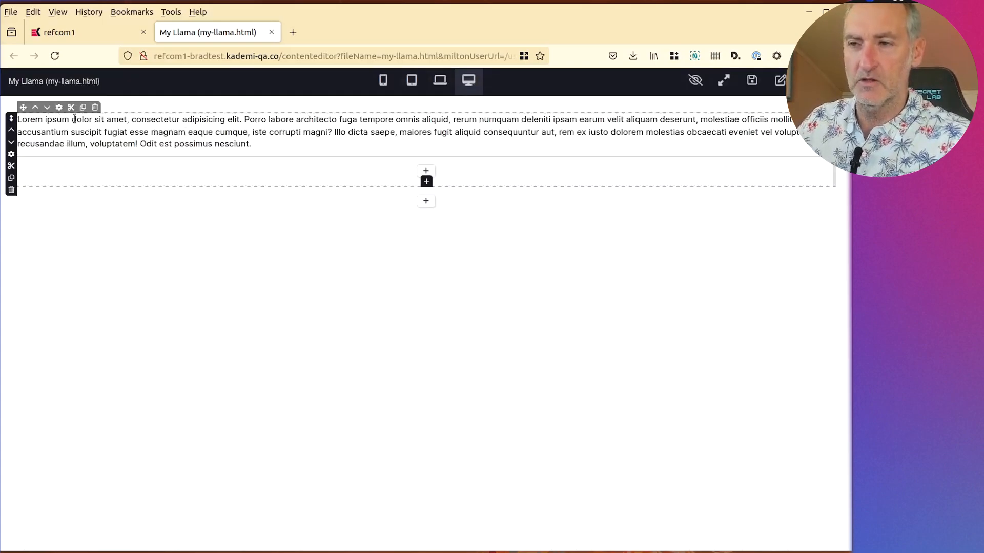
Save the My Llama page with its placeholder text and preview it from the web pages list
left_click(117, 136)
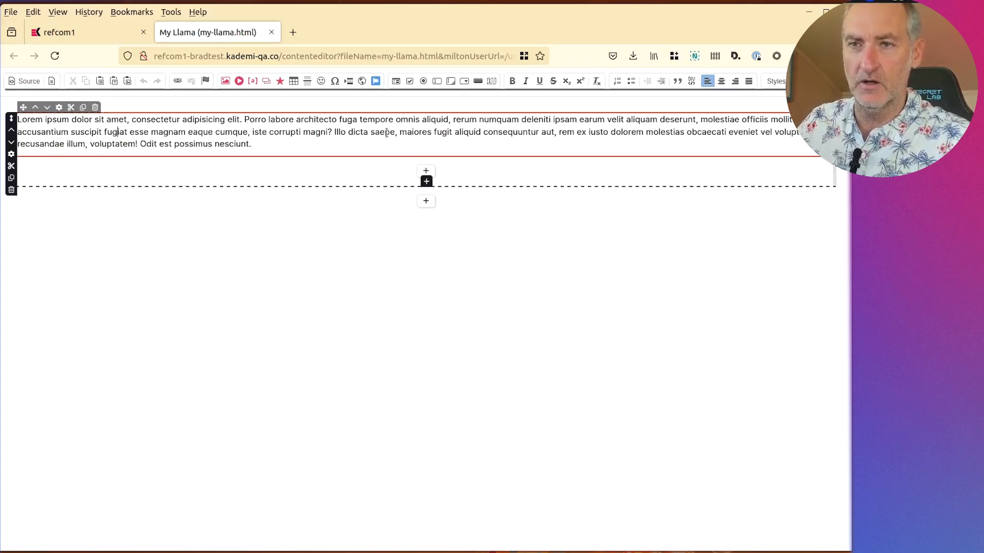
left_click(647, 227)
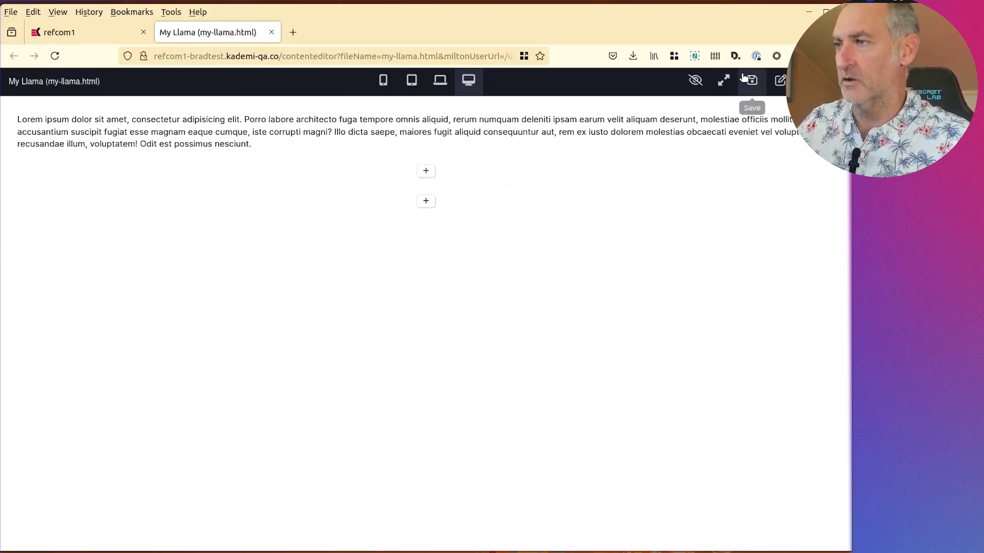
left_click(743, 77)
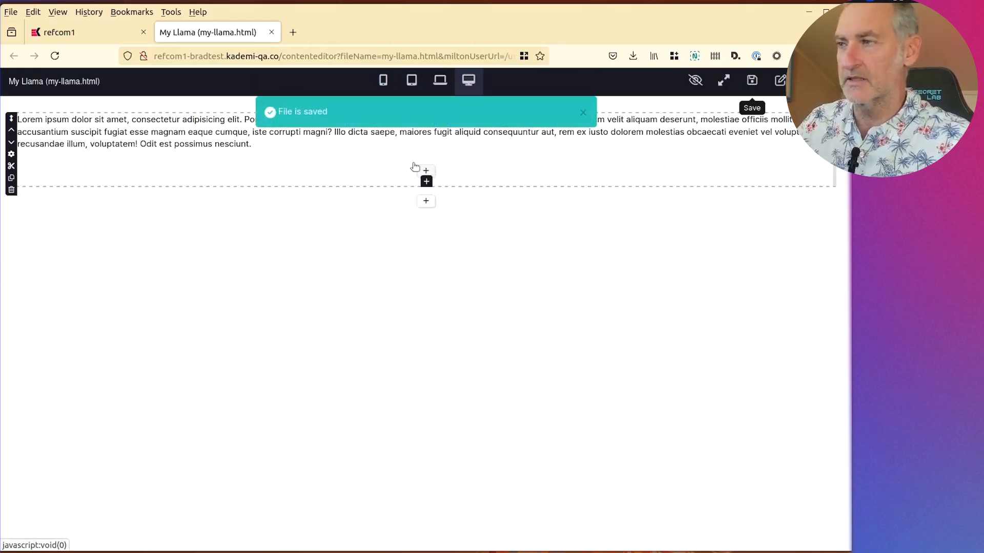
left_click(98, 32)
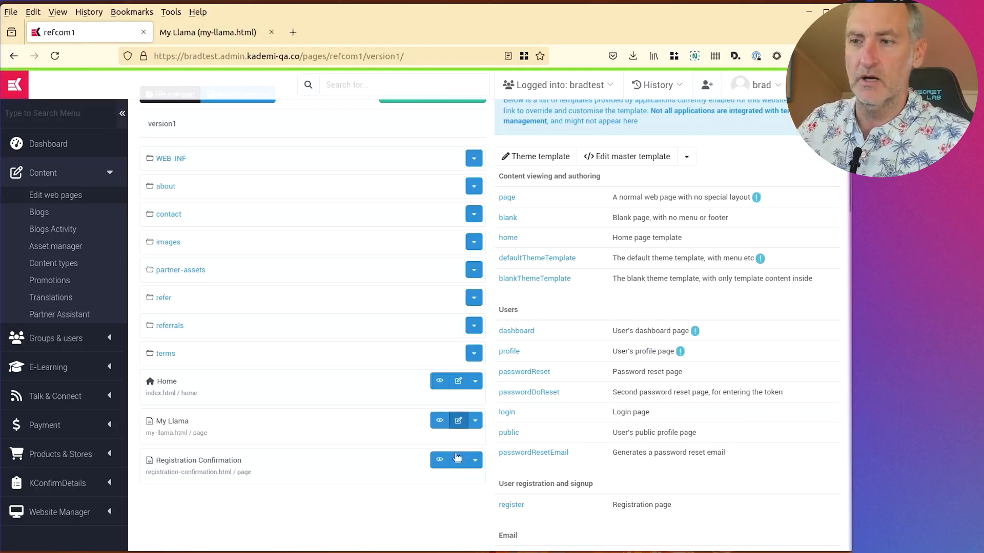
left_click(449, 427)
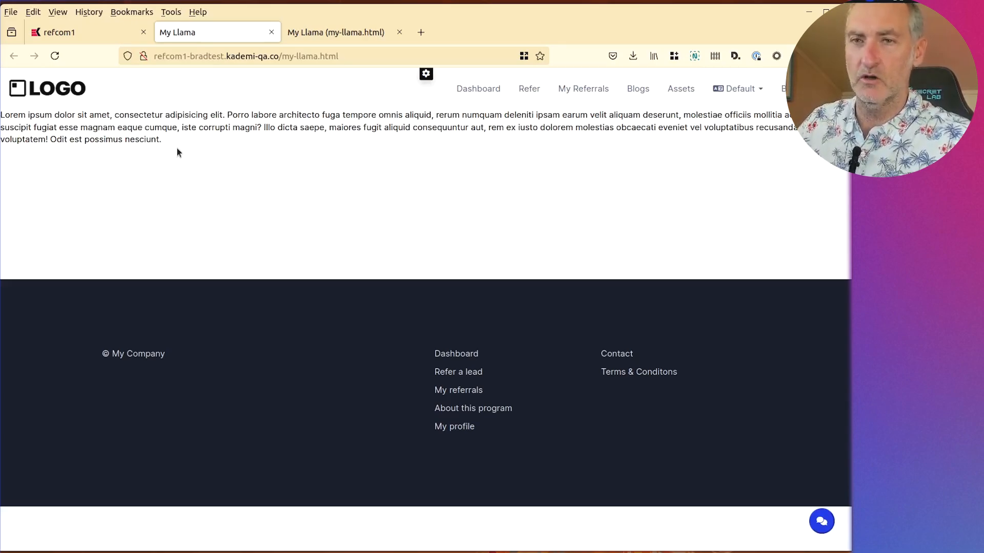
Set the layout of the text block's container to Box in the container's Layout and Style settings
left_click(310, 32)
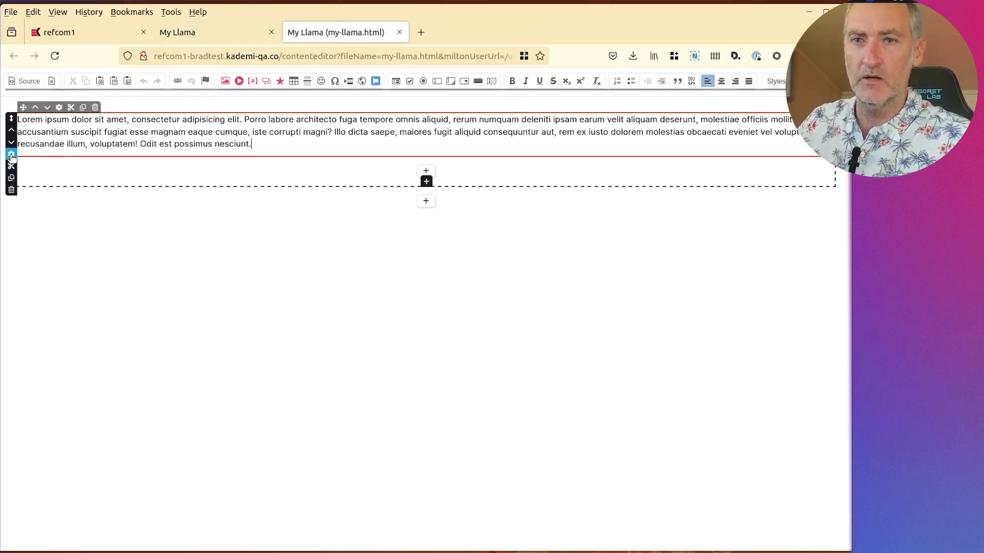
left_click(11, 154)
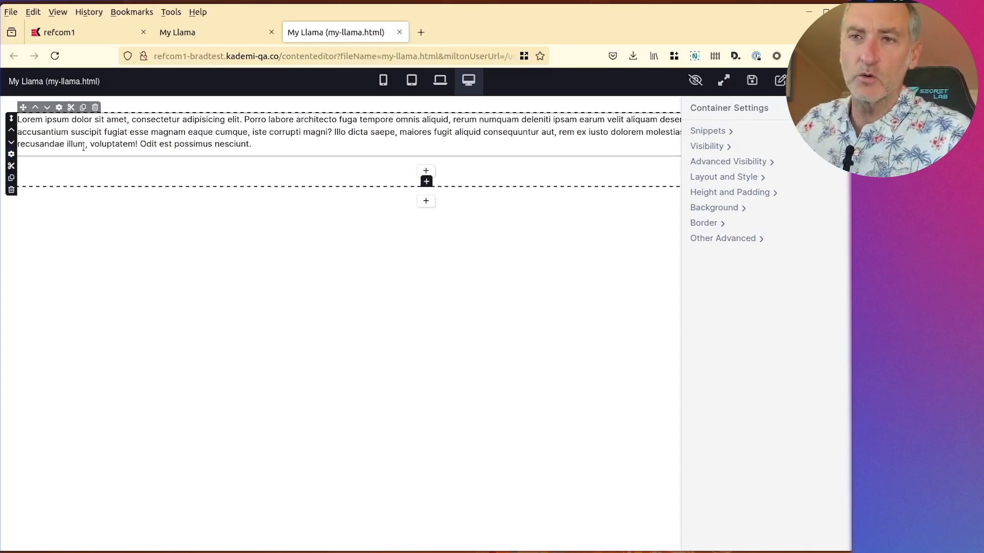
left_click(723, 177)
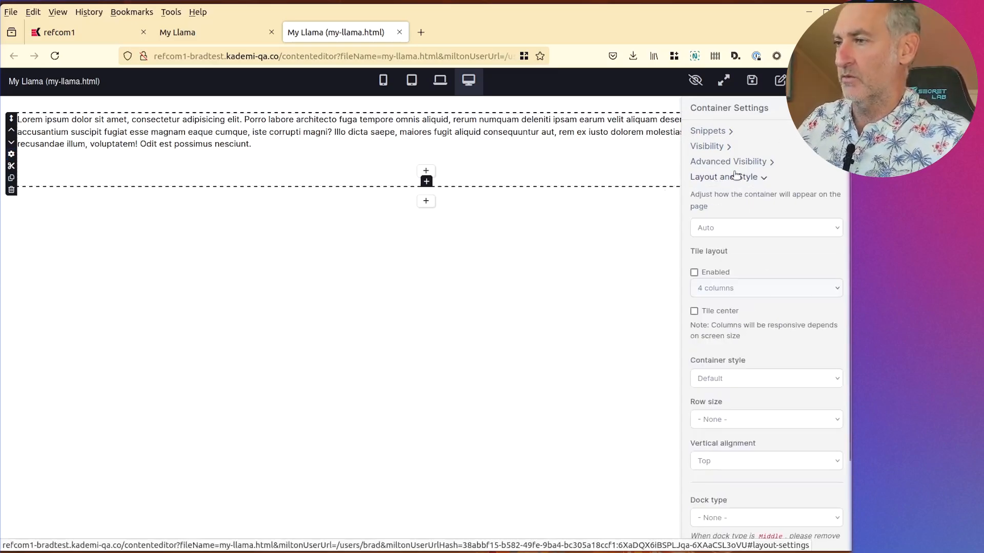
left_click(717, 228)
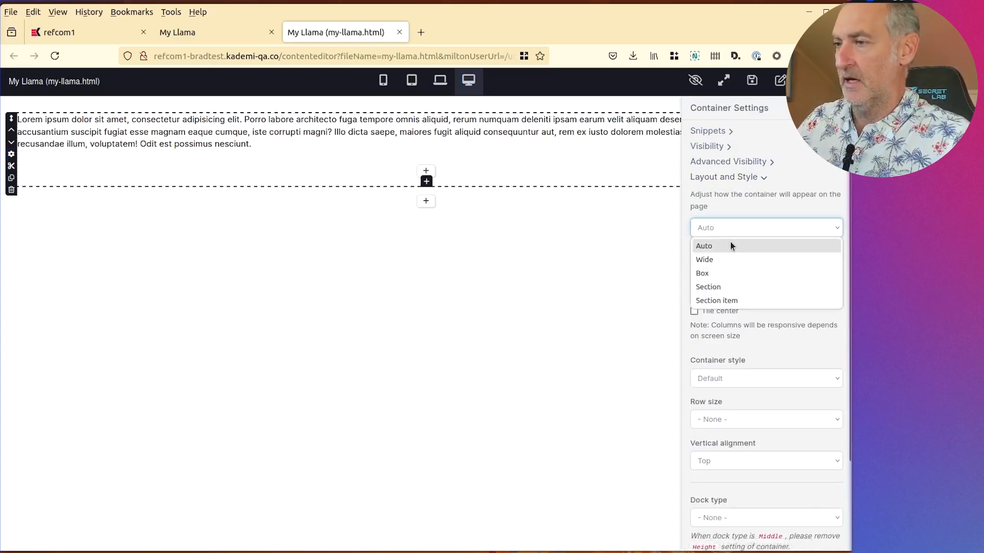
left_click(705, 273)
left_click(304, 251)
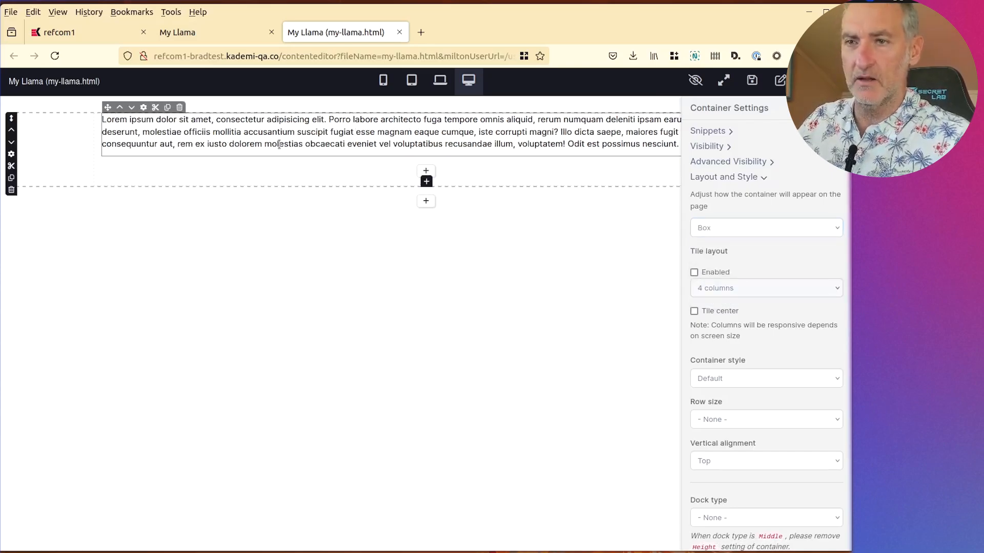
Save the page with the boxed layout and refresh the My Llama preview
left_click(751, 80)
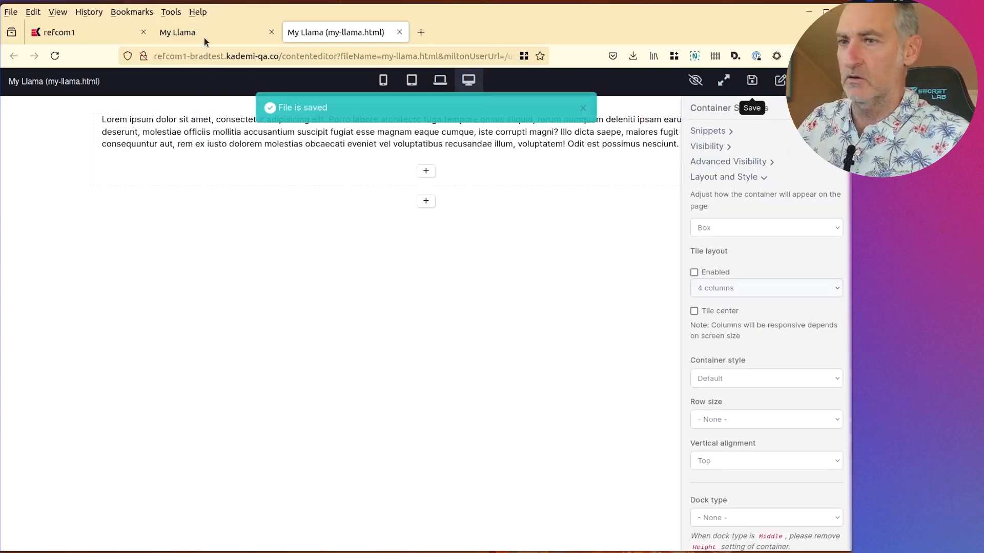
left_click(193, 33)
left_click(55, 57)
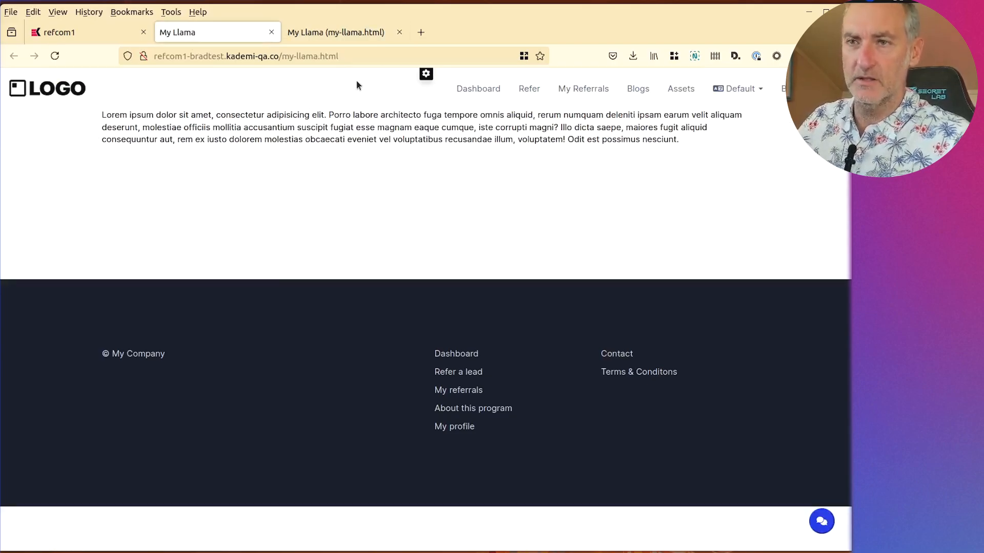
Add a 2 columns (50% 50%) container below the boxed one and move the text block into its right column
left_click(313, 29)
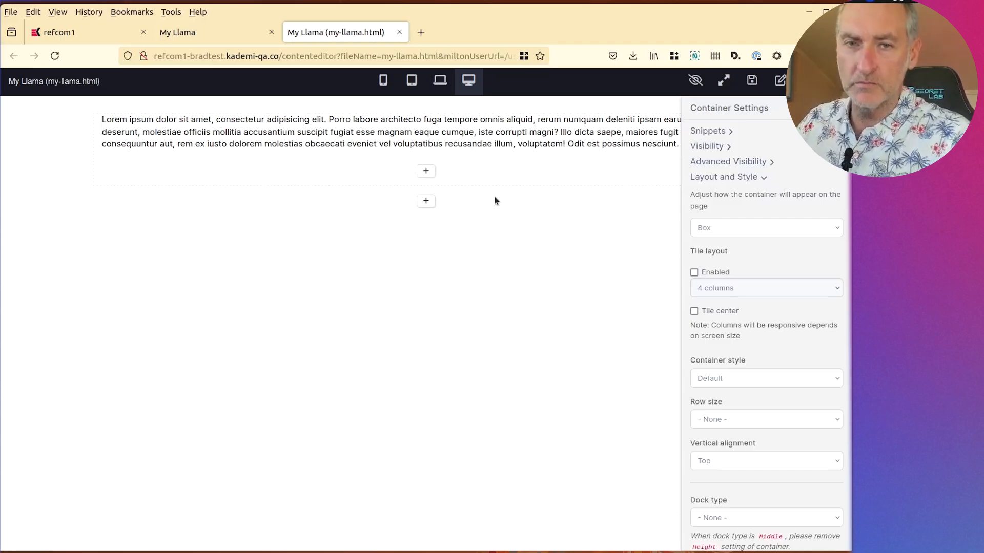
left_click(425, 202)
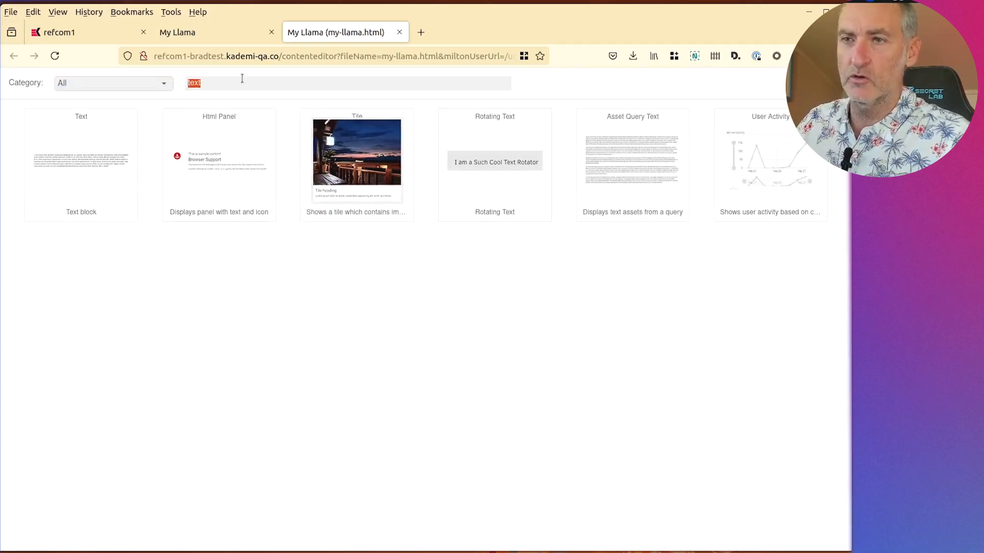
key("BackSpace")
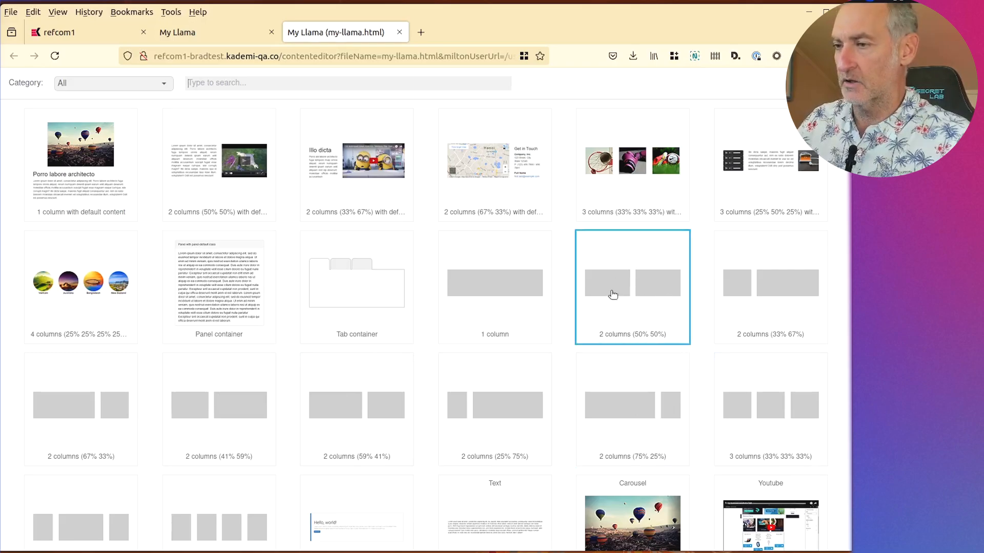
left_click(644, 294)
mouse_move(172, 113)
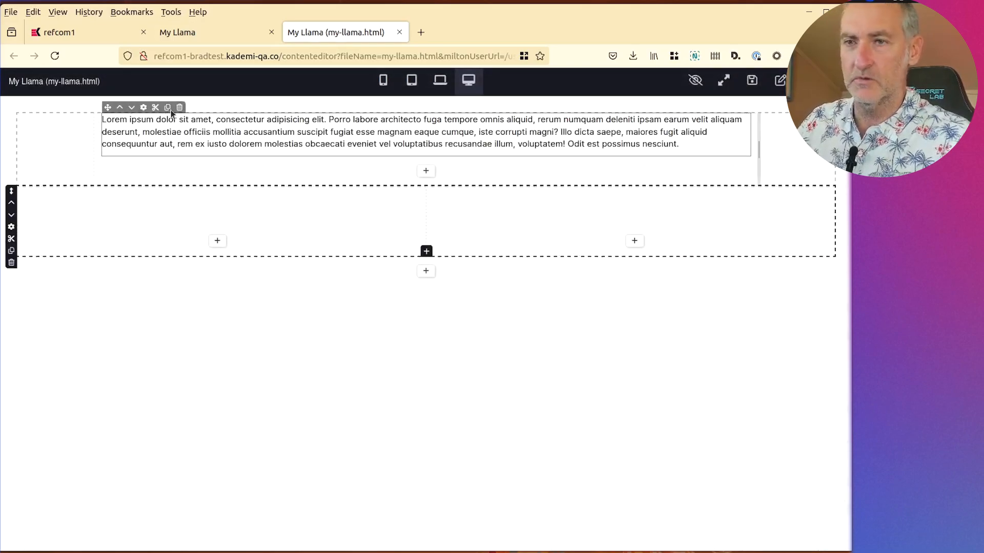
left_click_drag(105, 106, 457, 196)
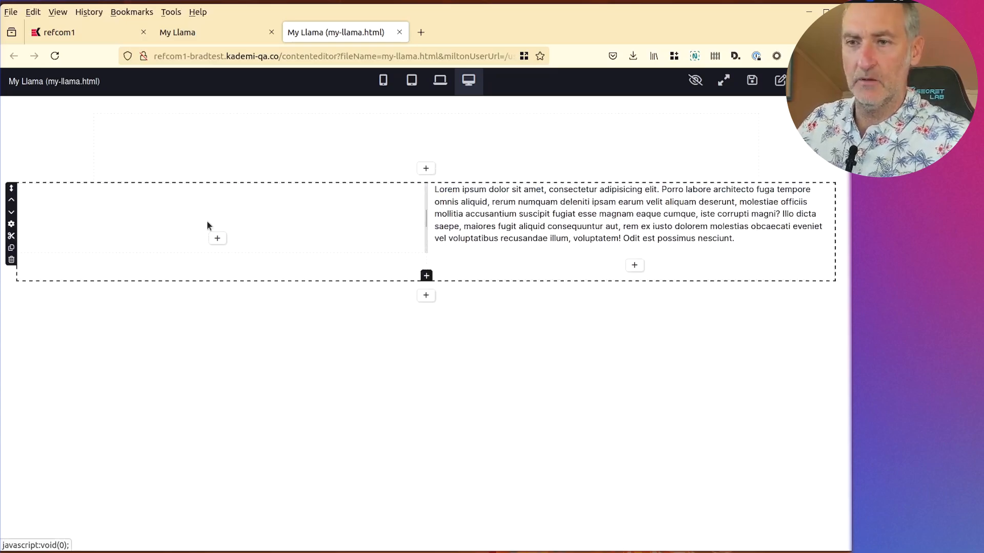
Add a Photo/image block to the left column and set its picture to alpacca.png from the assets
left_click(216, 240)
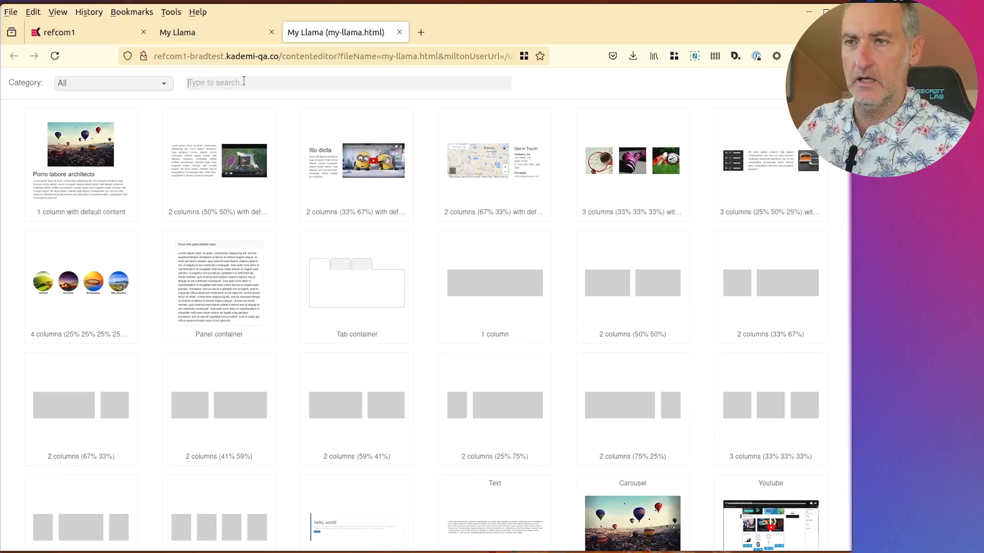
type("phot")
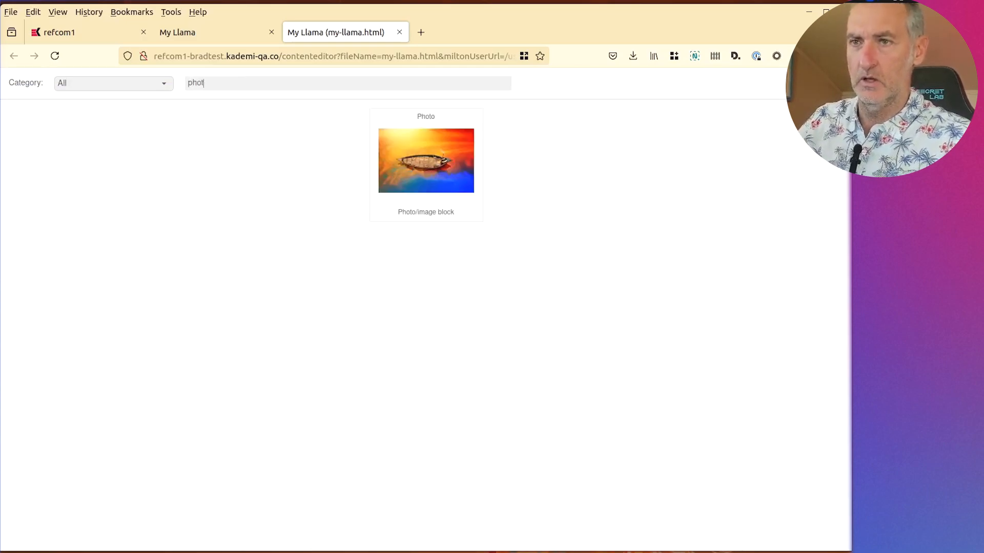
left_click(445, 136)
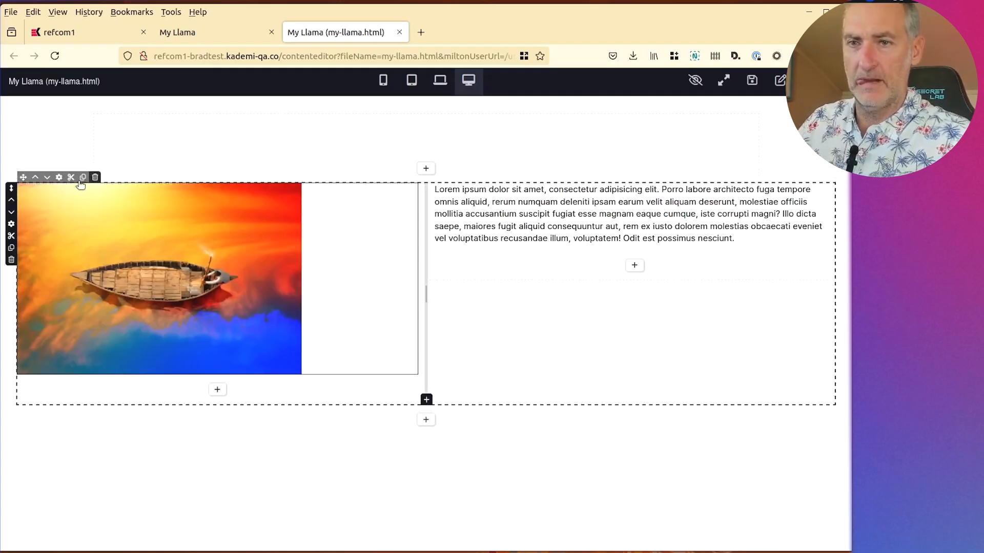
left_click(59, 177)
left_click(706, 146)
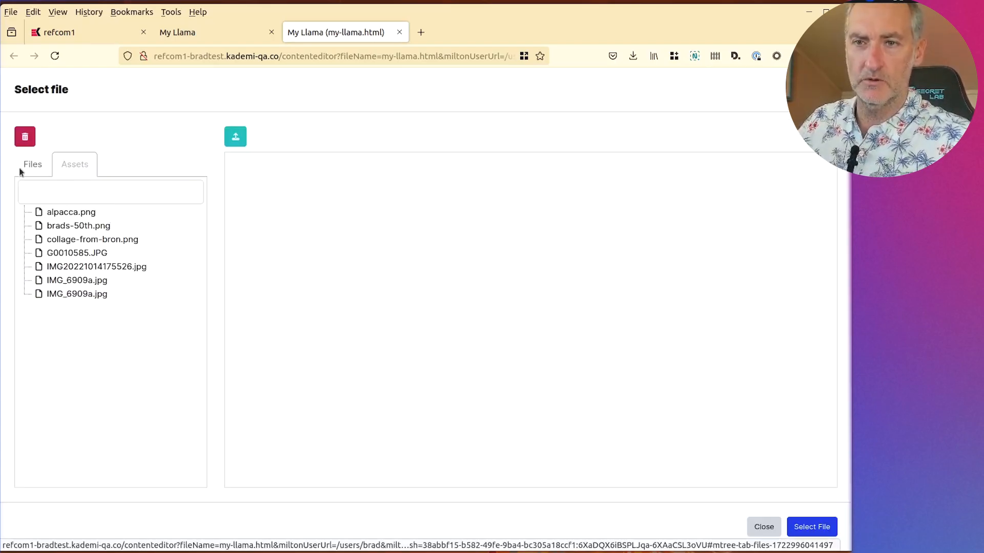
left_click(72, 213)
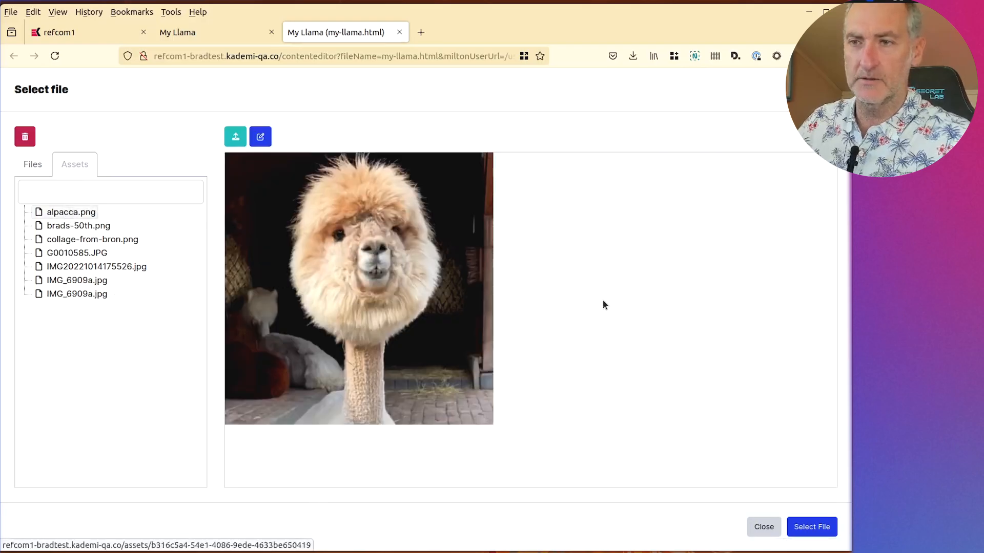
left_click(811, 527)
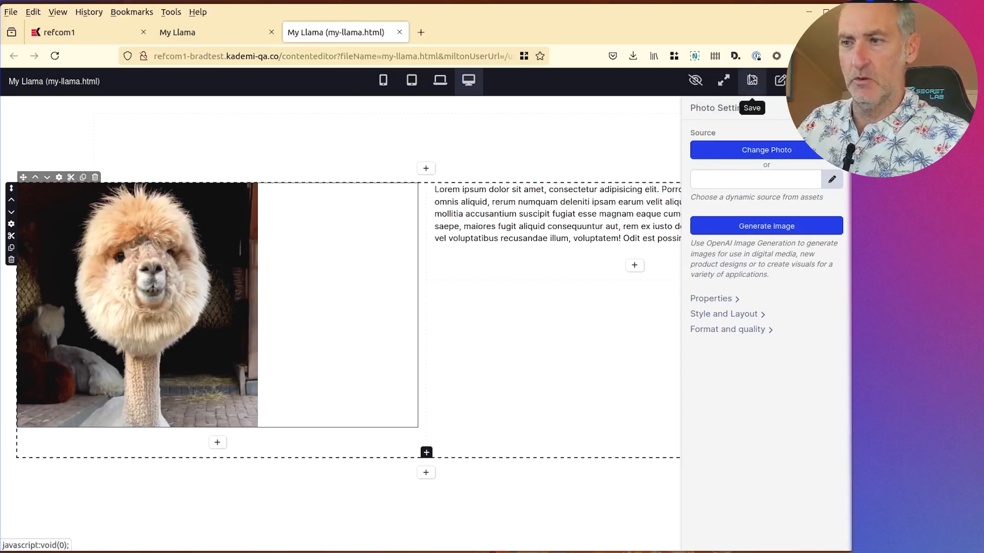
Save the page with the alpaca photo, refresh the My Llama preview and move the preview tab after the editor tab
left_click(751, 80)
left_click(205, 30)
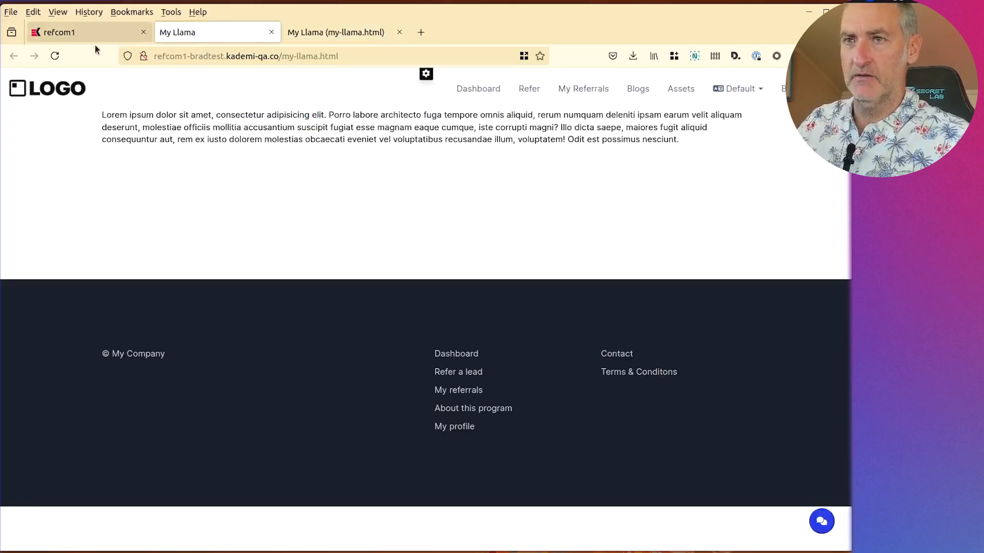
left_click(55, 56)
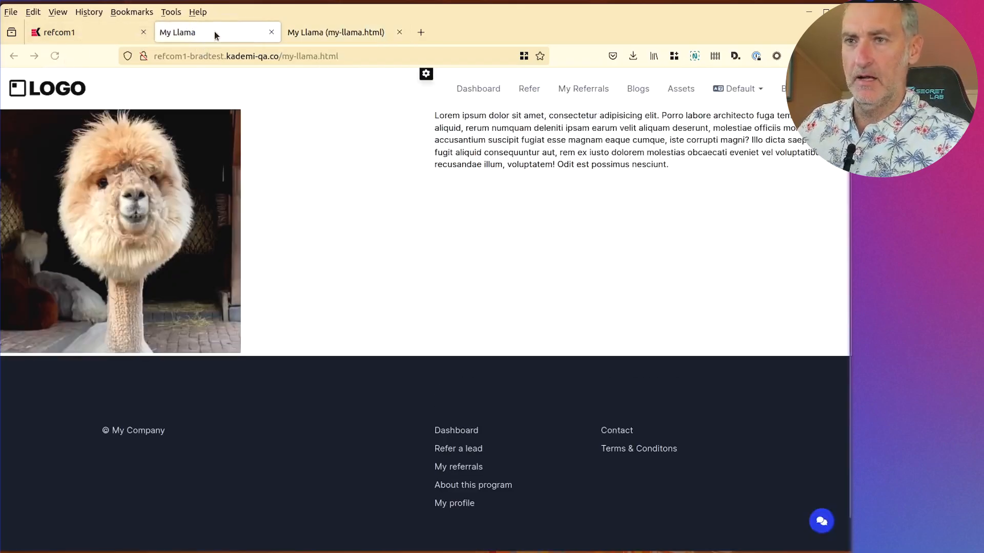
left_click_drag(214, 32, 342, 30)
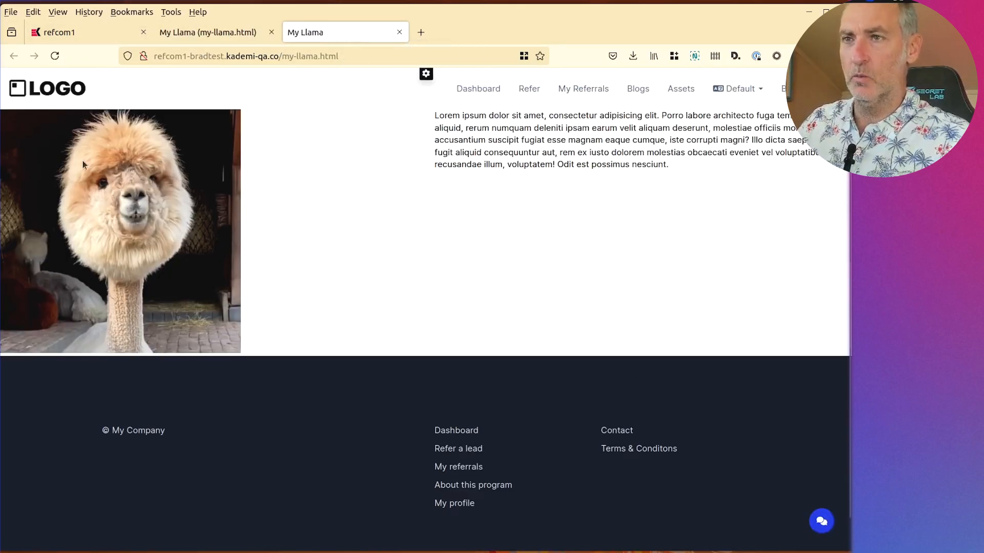
Set the layout of the two-column container to Box in its Layout and Style settings
left_click(221, 36)
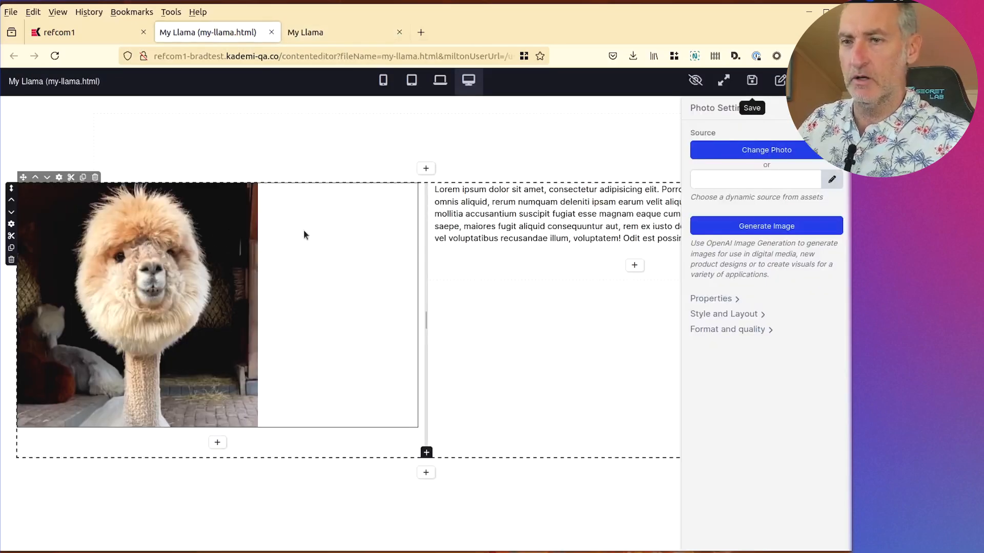
left_click(11, 224)
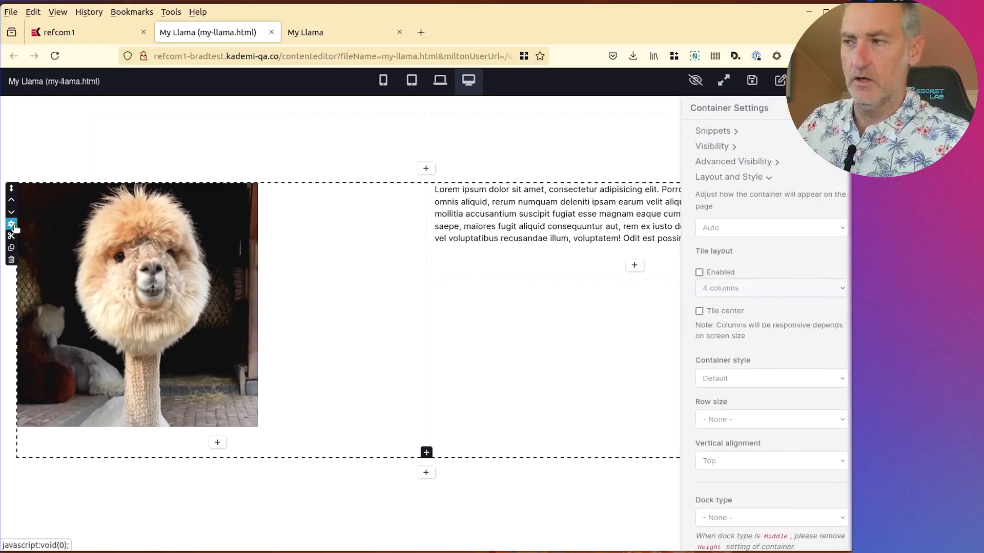
left_click(764, 230)
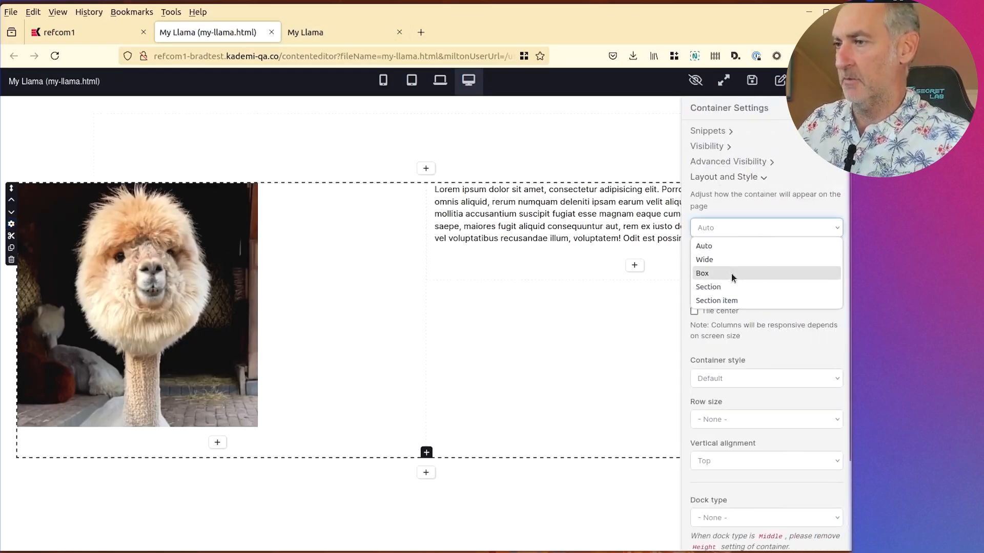
left_click(731, 272)
Delete the empty container above the two-column container
left_click(167, 143)
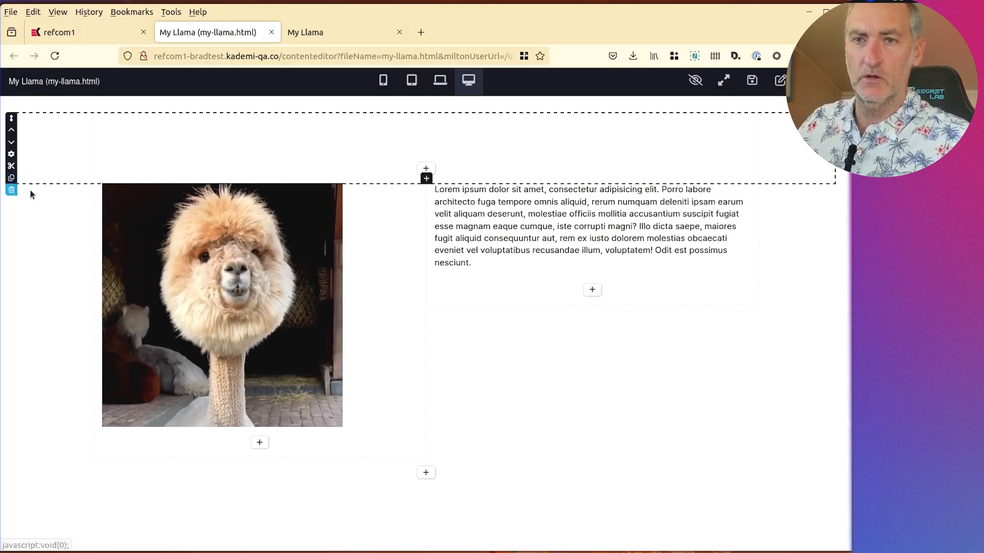
left_click(11, 189)
left_click(543, 333)
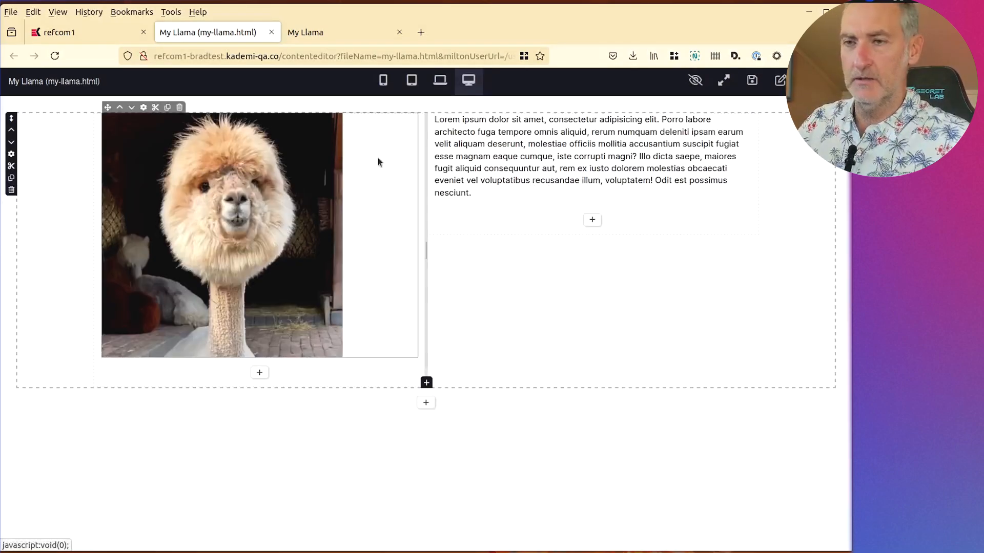
Insert the line "This is My Llama" above the placeholder paragraph and format it as Heading 2
left_click(453, 146)
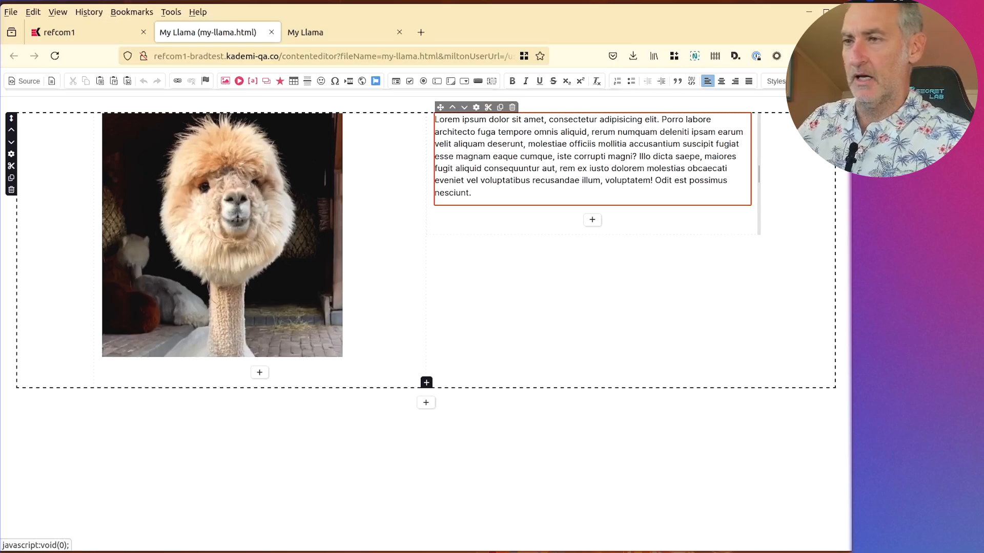
key("ctrl+Home")
key("Return")
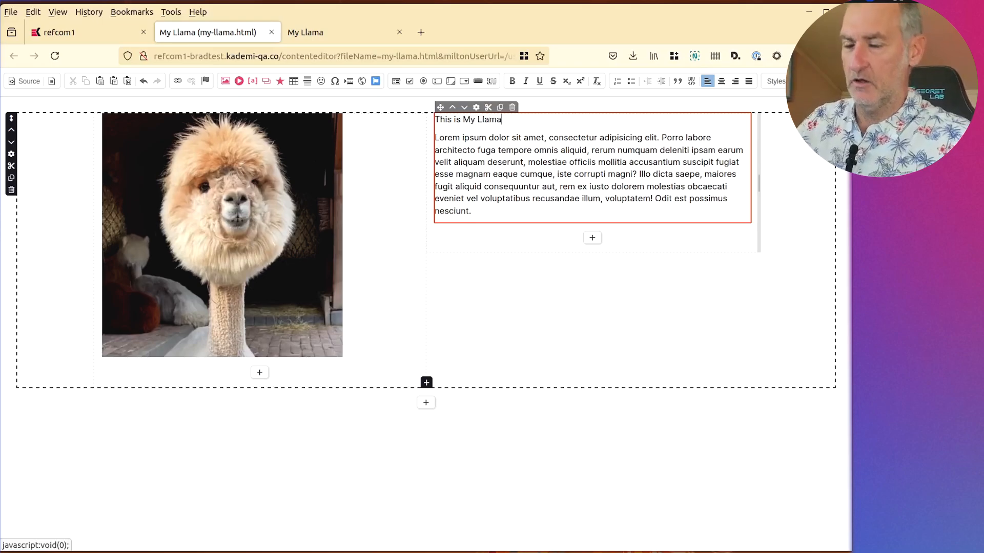
left_click_drag(509, 122, 419, 121)
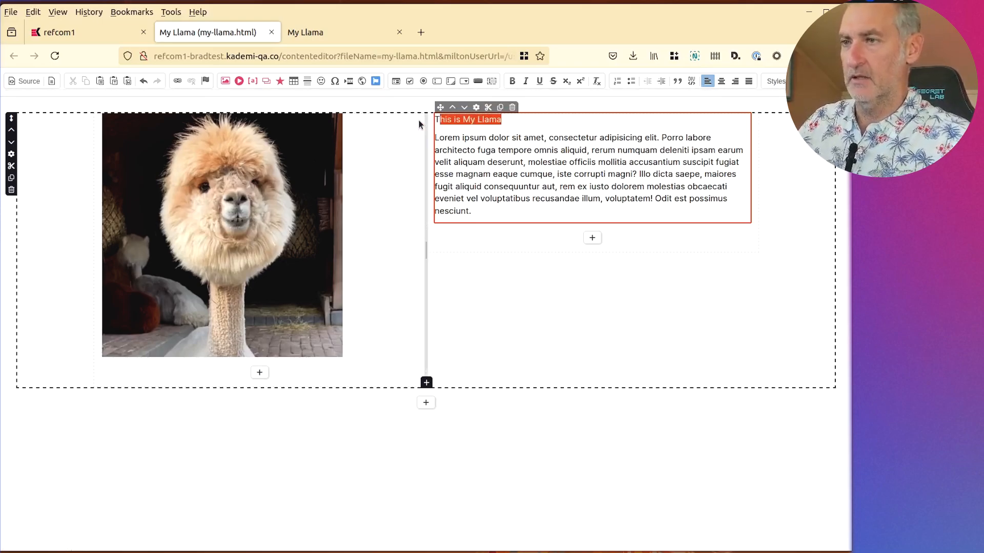
left_click_drag(804, 89, 833, 89)
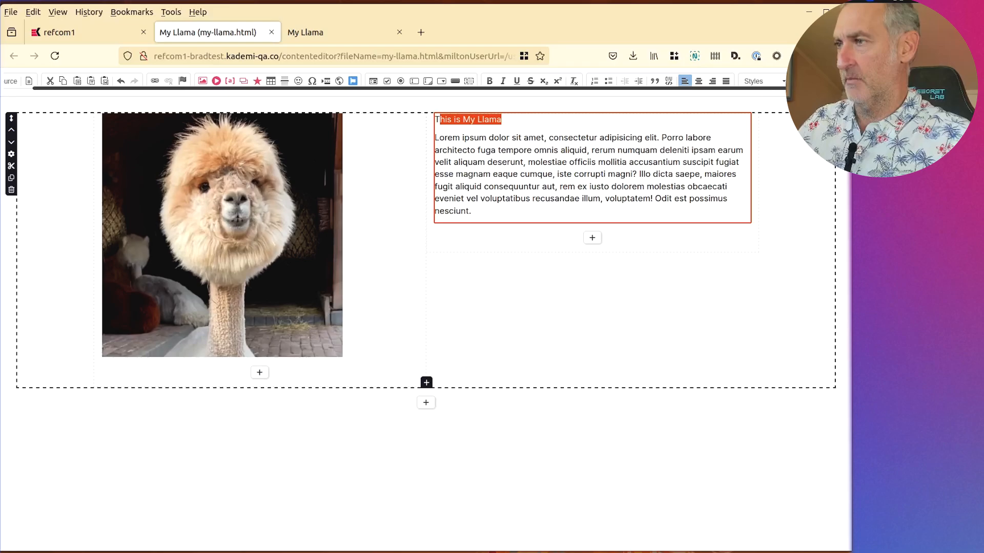
left_click(814, 81)
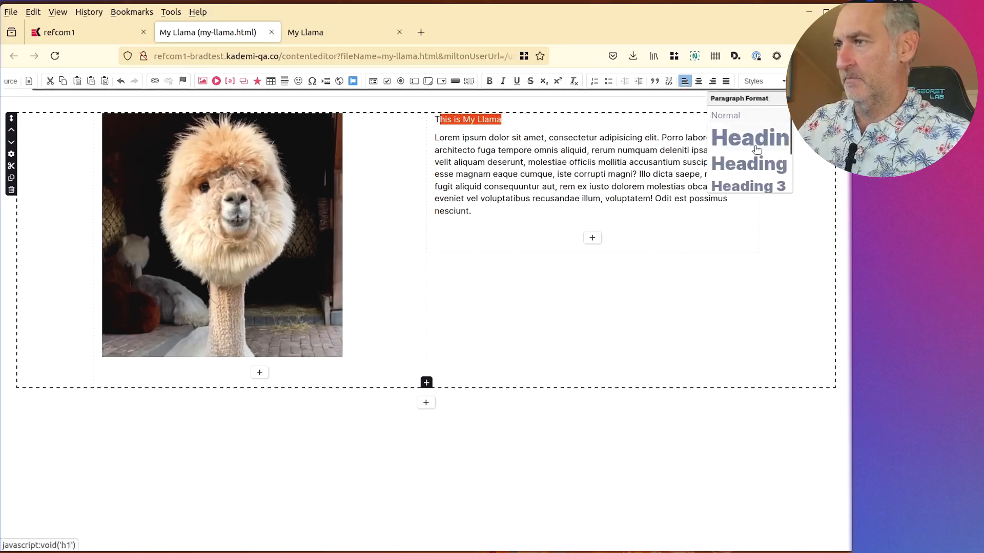
left_click(746, 165)
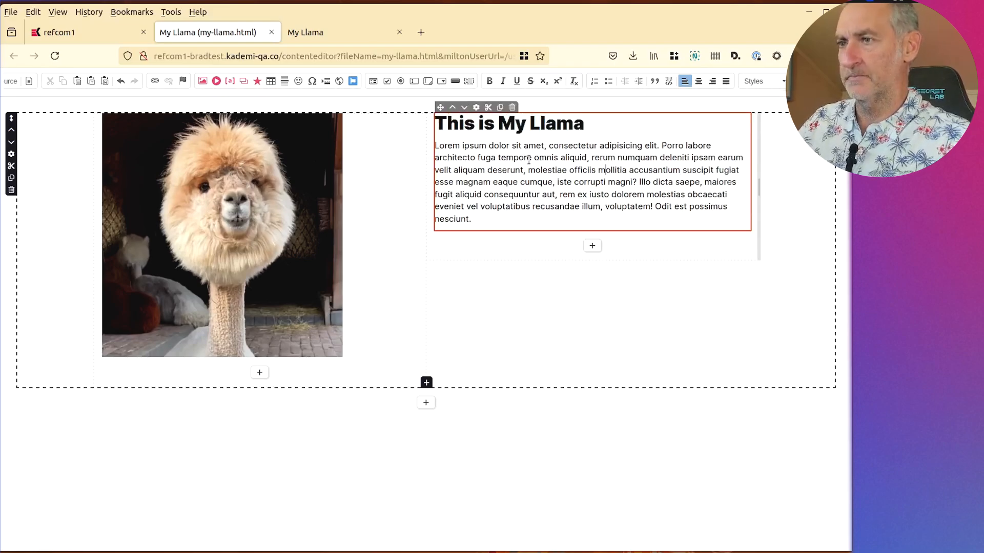
Save the page with the new heading and refresh the My Llama preview
key("ctrl+s")
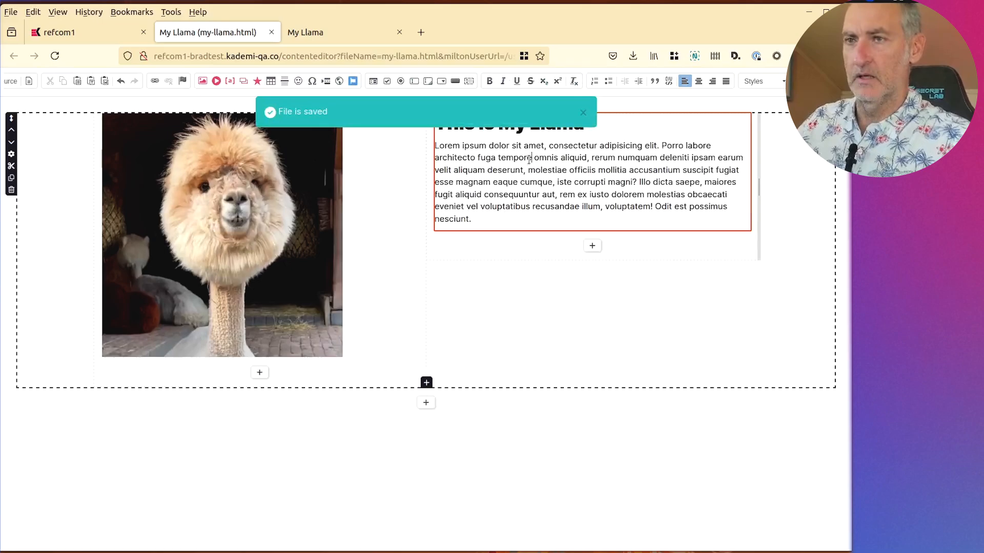
left_click(547, 293)
left_click(328, 34)
left_click(55, 55)
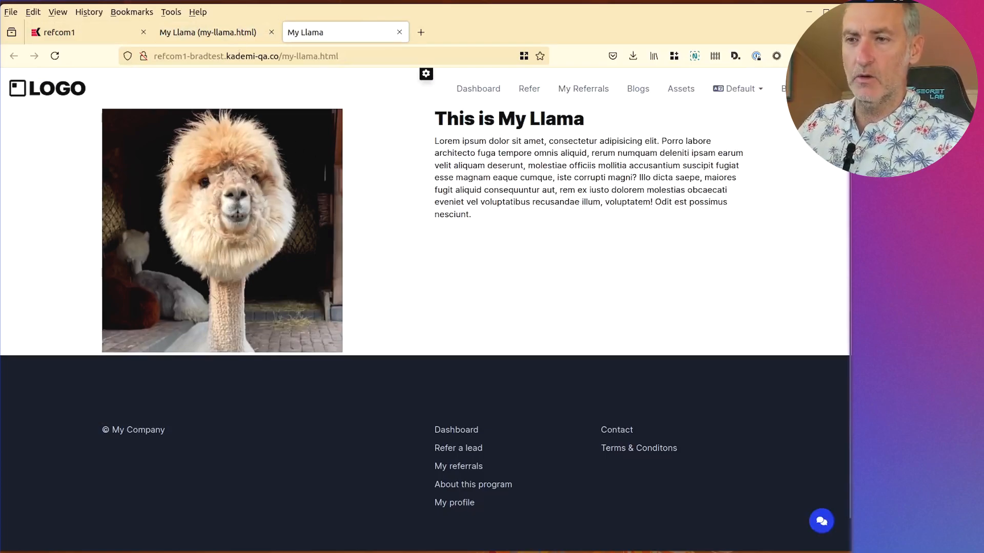
Set the alpaca photo's style to Circle in its Style and Layout settings
left_click(214, 34)
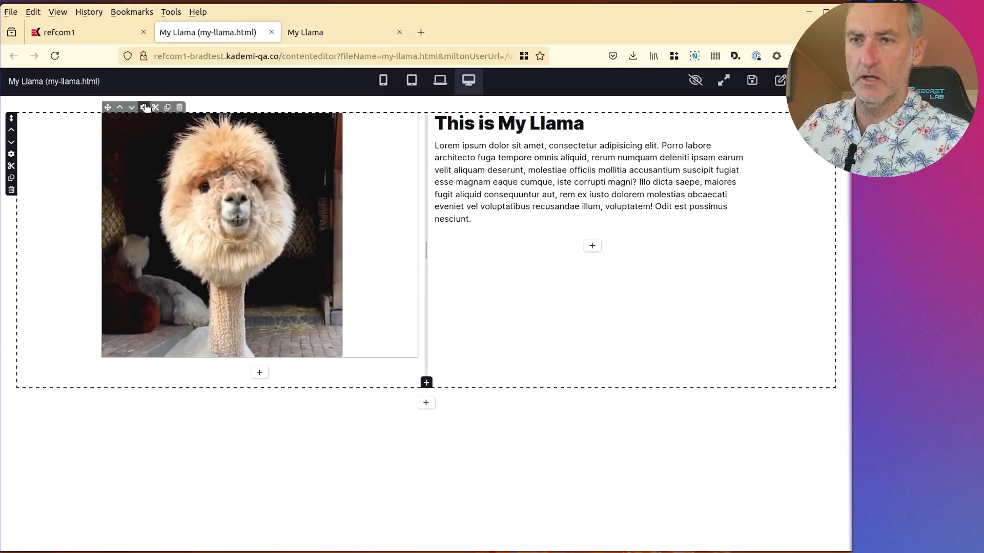
left_click(145, 108)
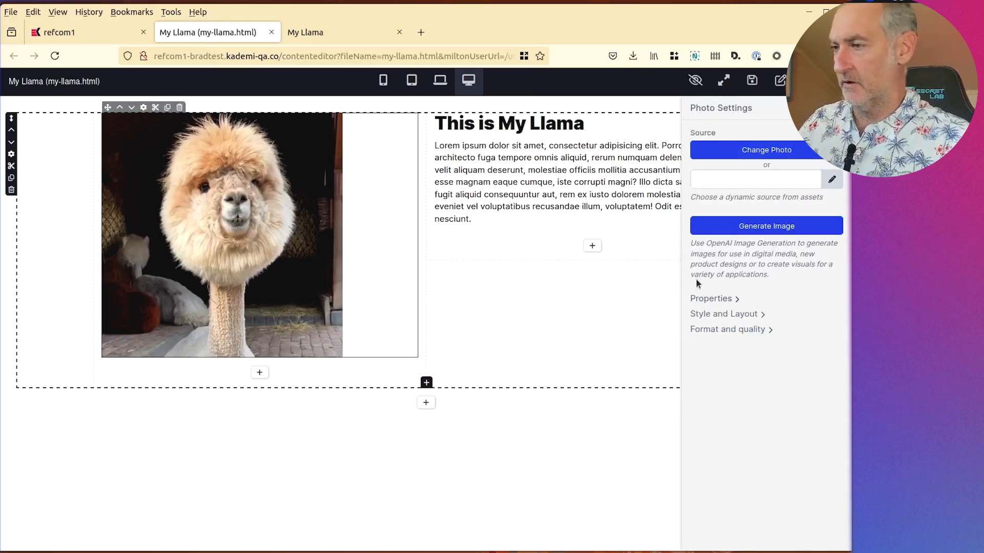
left_click(723, 314)
scroll(752, 209, "down", 2)
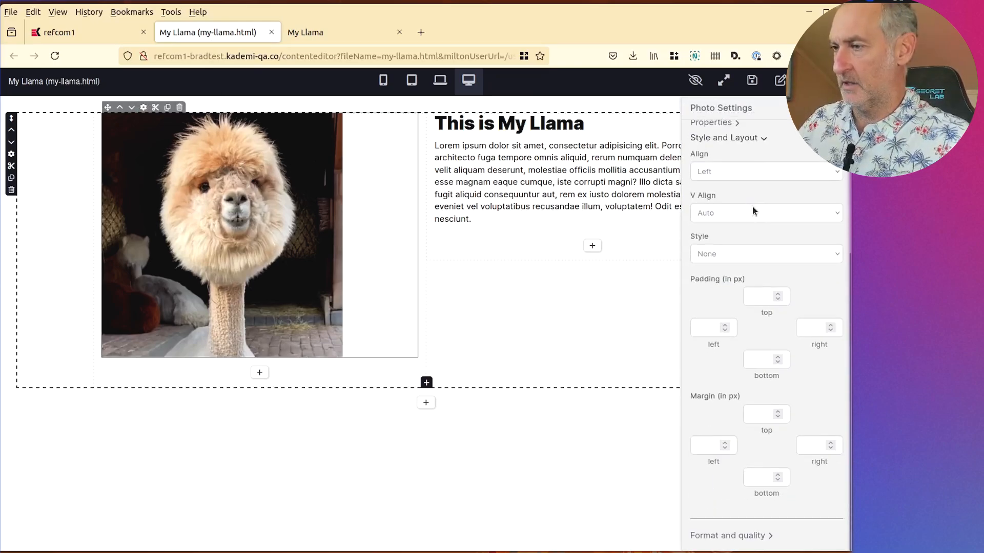
scroll(751, 217, "up", 2)
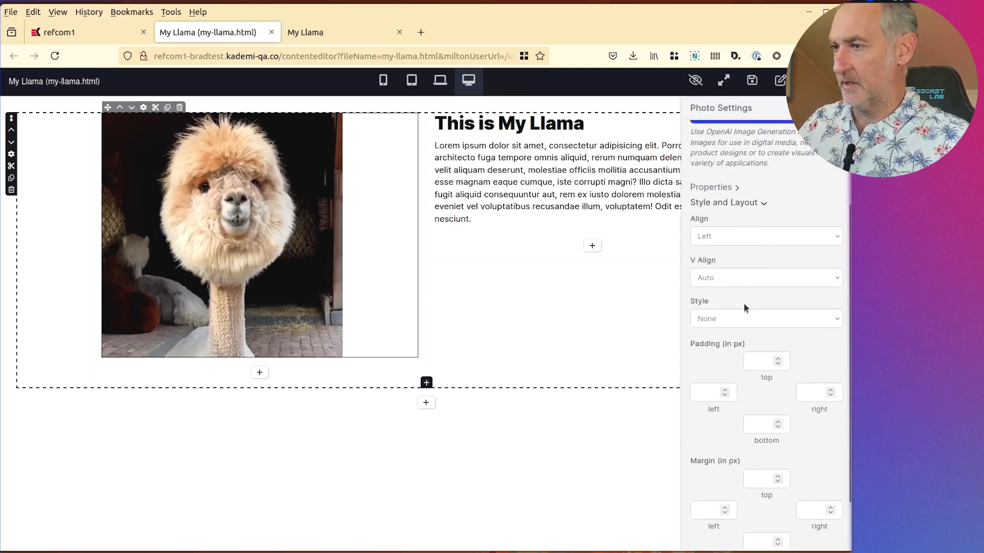
left_click(706, 320)
left_click(709, 366)
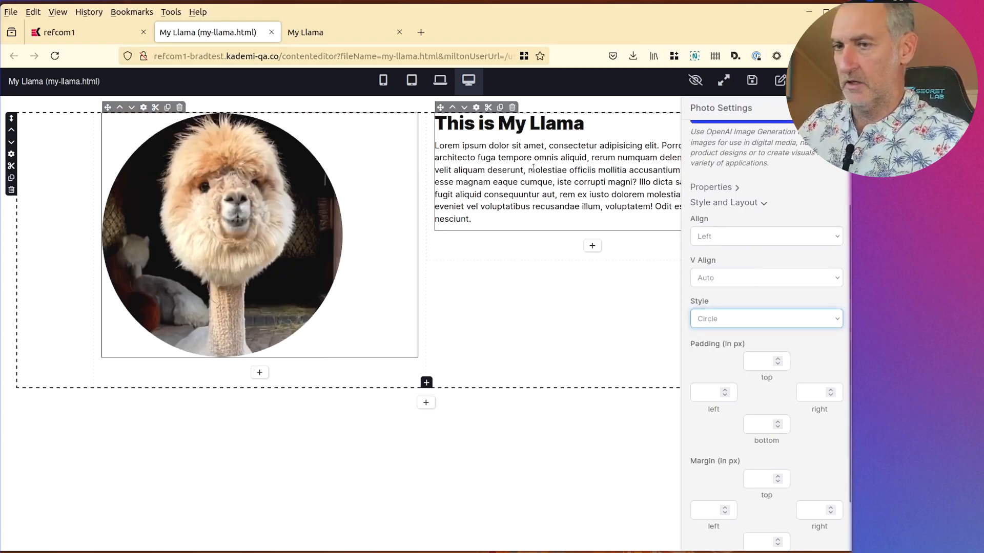
Save the page with the circular photo and refresh the My Llama preview
left_click(752, 81)
left_click(318, 33)
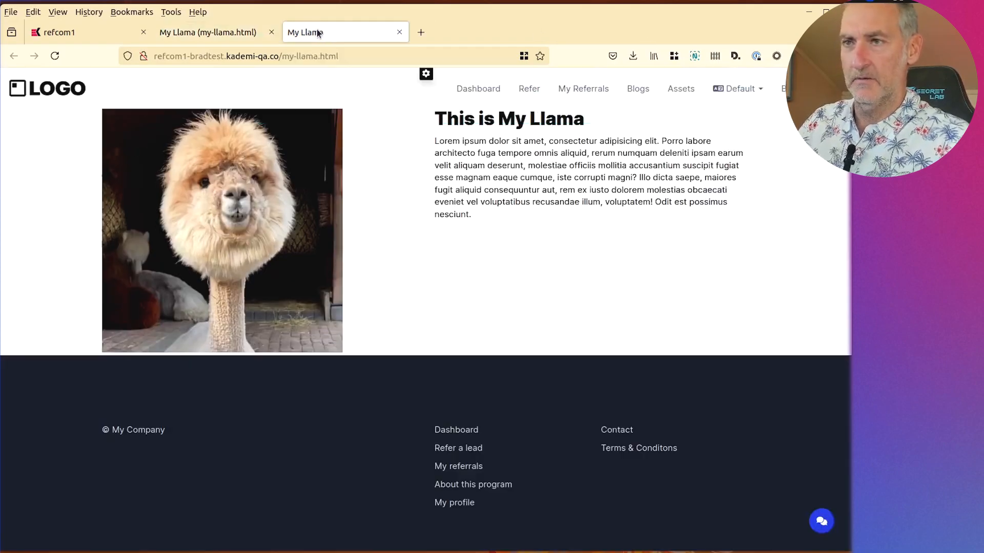
left_click(55, 56)
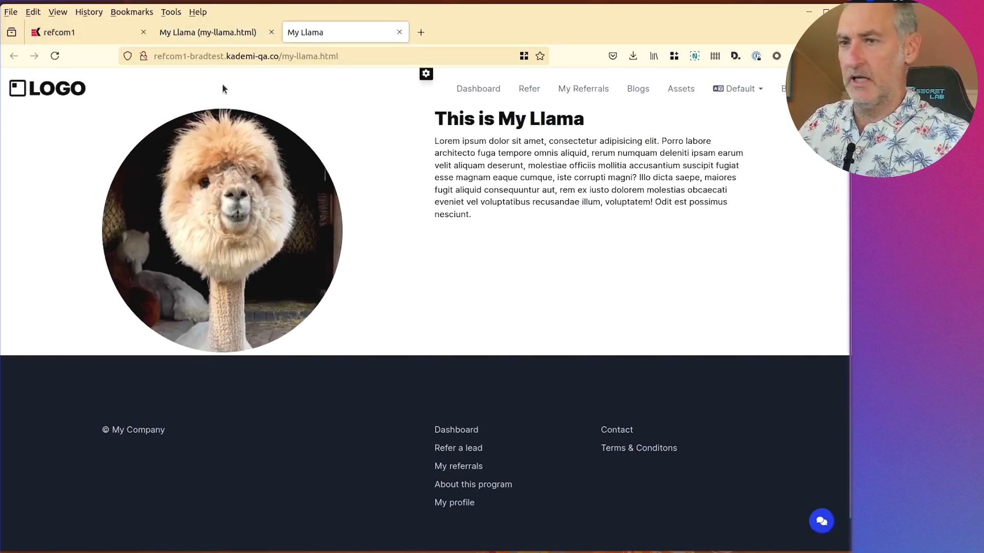
Add a line below the "This is My Llama" heading reading "My name is" followed by the person's first name
left_click(244, 34)
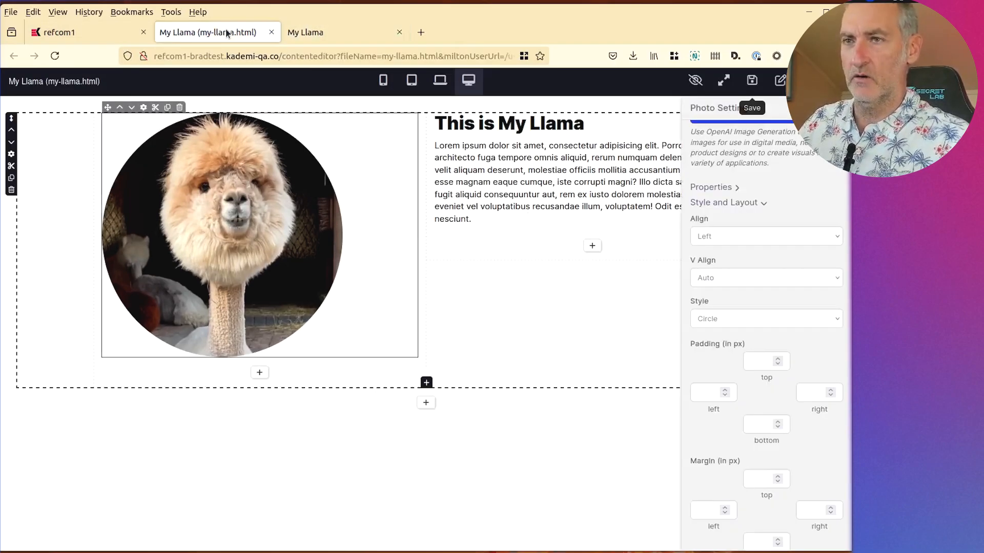
left_click(840, 108)
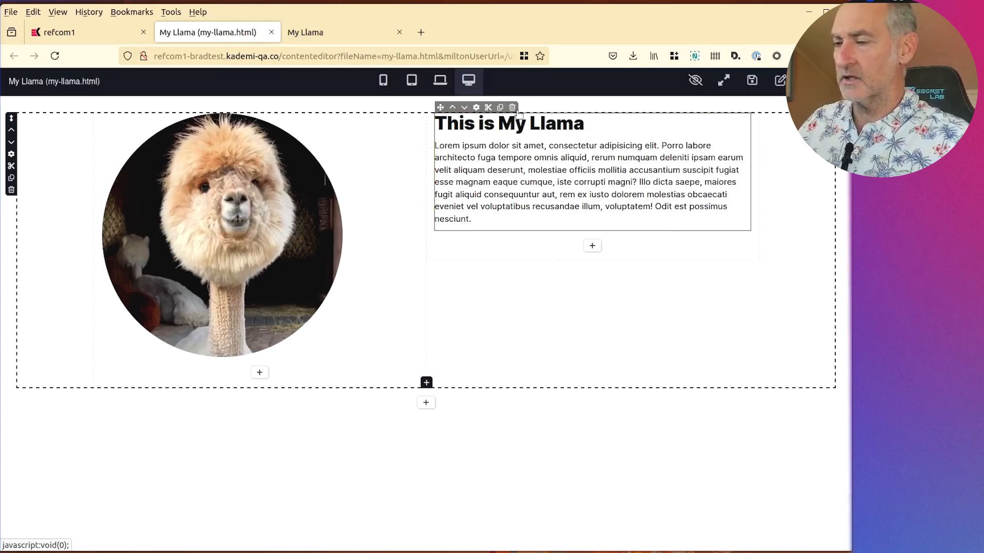
left_click(706, 115)
key("Return")
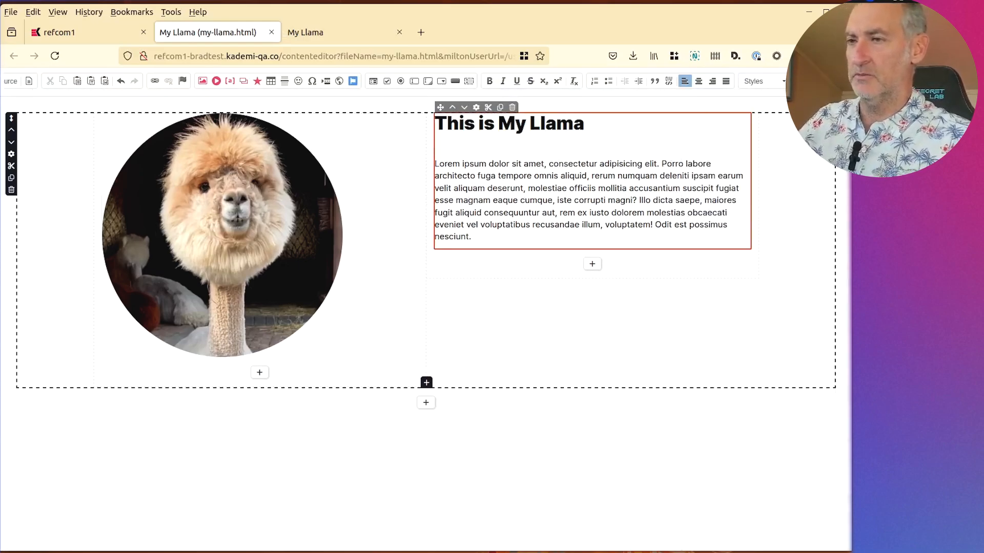
type("My n")
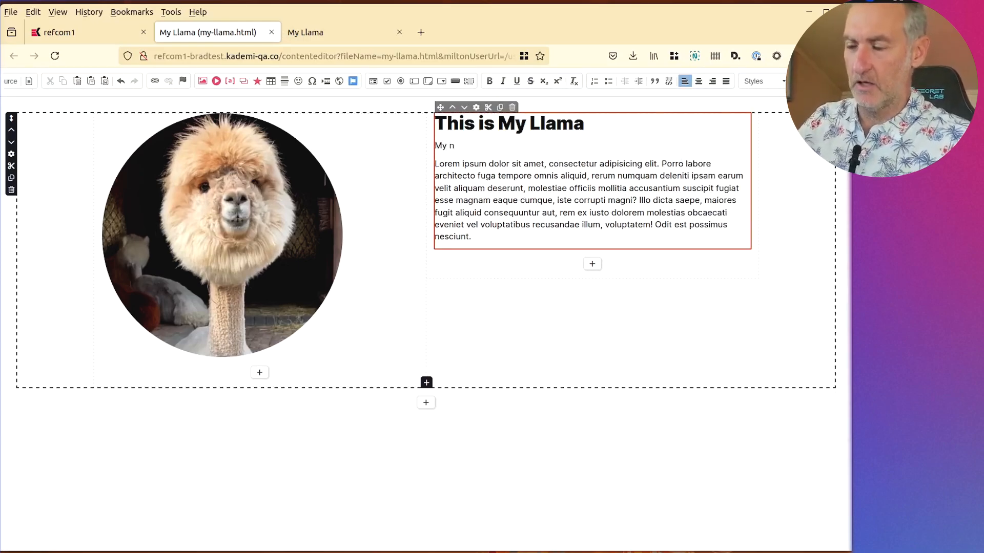
type("ame")
key("BackSpace")
key("BackSpace")
type("ame i")
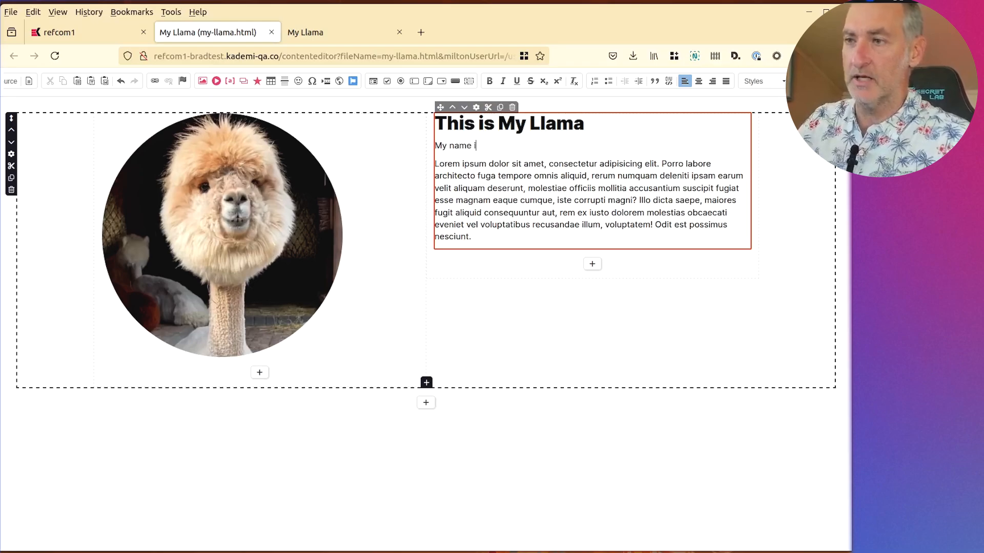
type("d Brad")
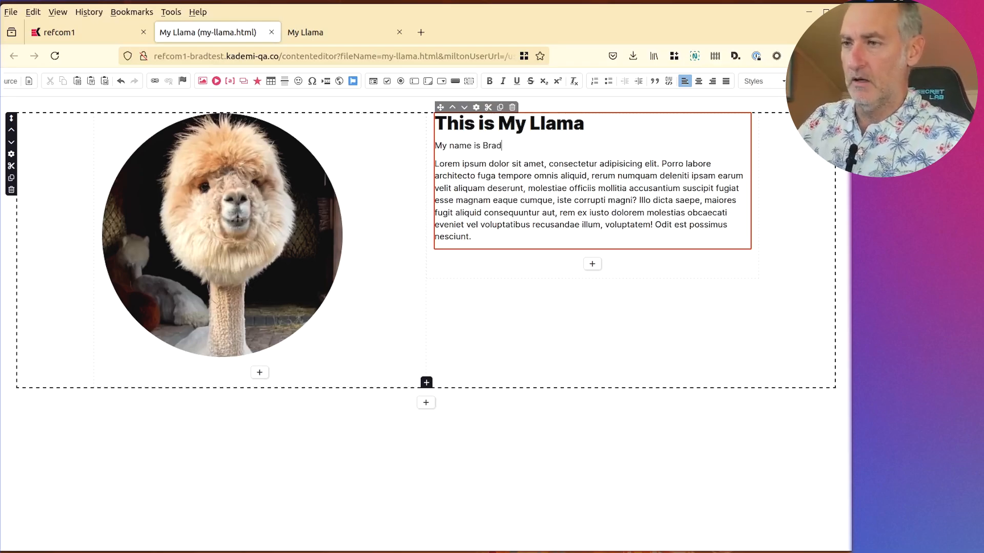